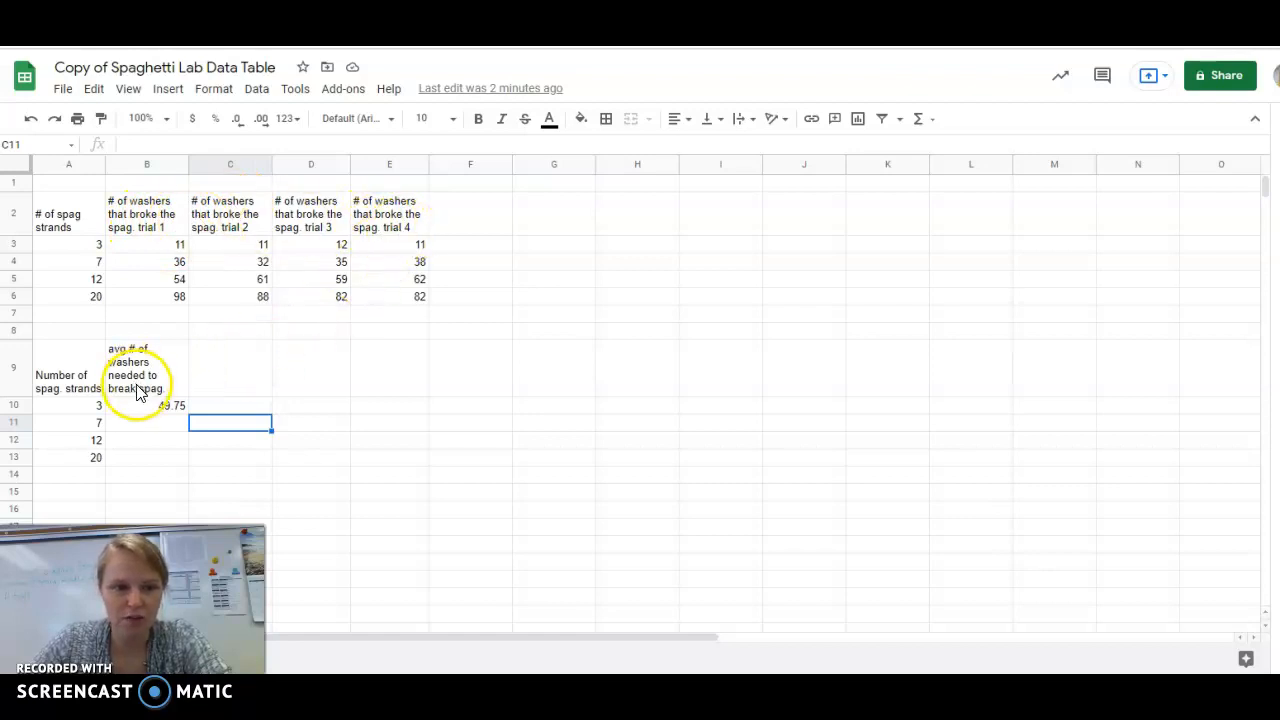
- Enter =AVERAGE(B4:E4) in cell B11 to average the four trials for 7 strands, leaving the suggested autofill unused
left_click(160, 428)
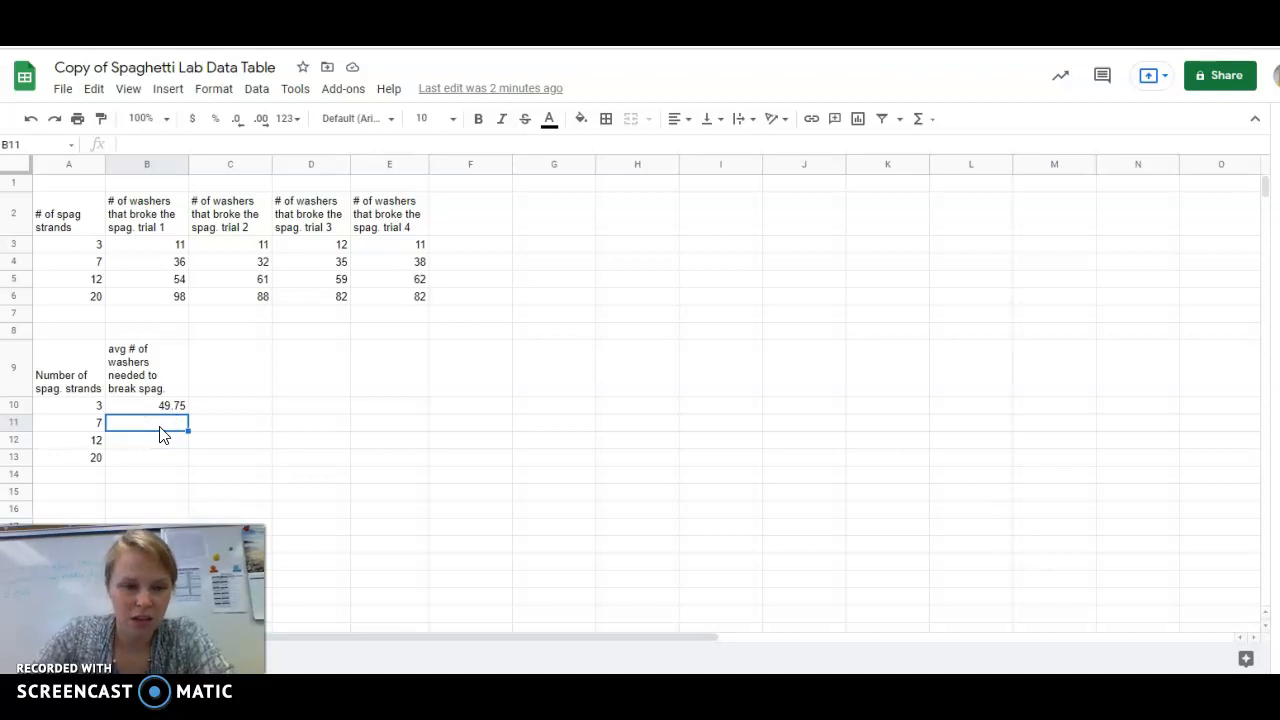
type("=aver")
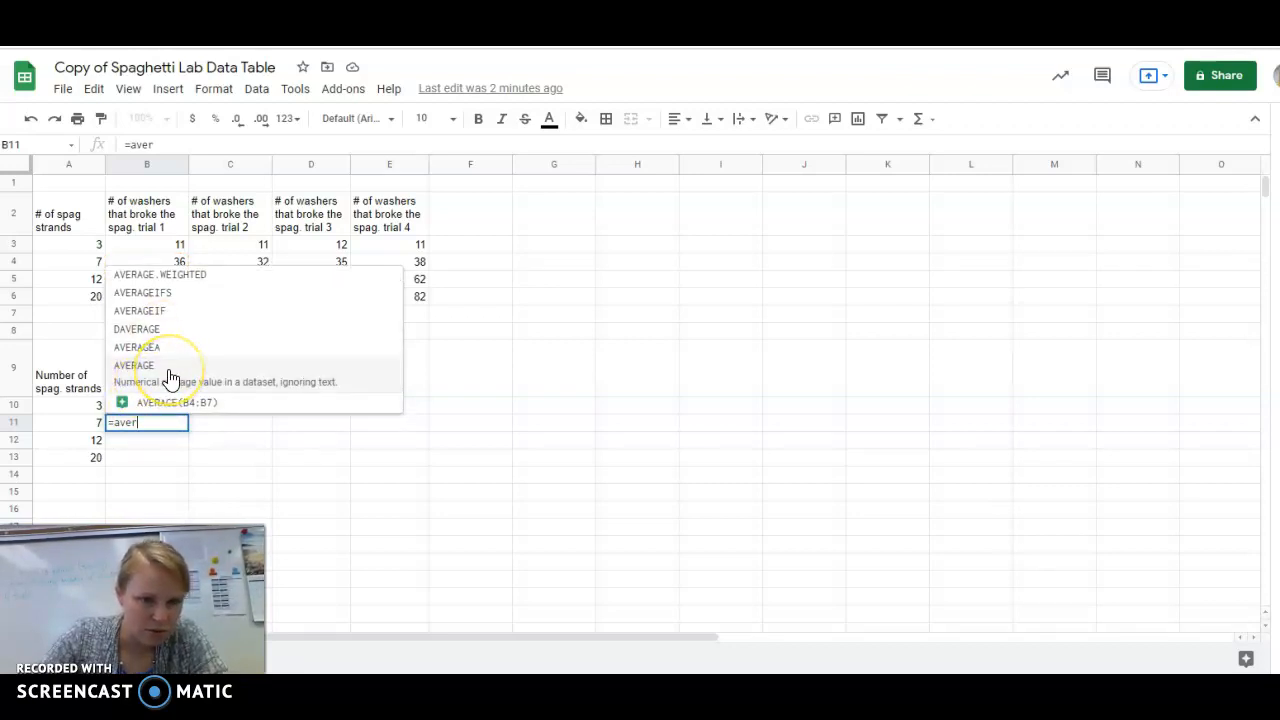
left_click(168, 368)
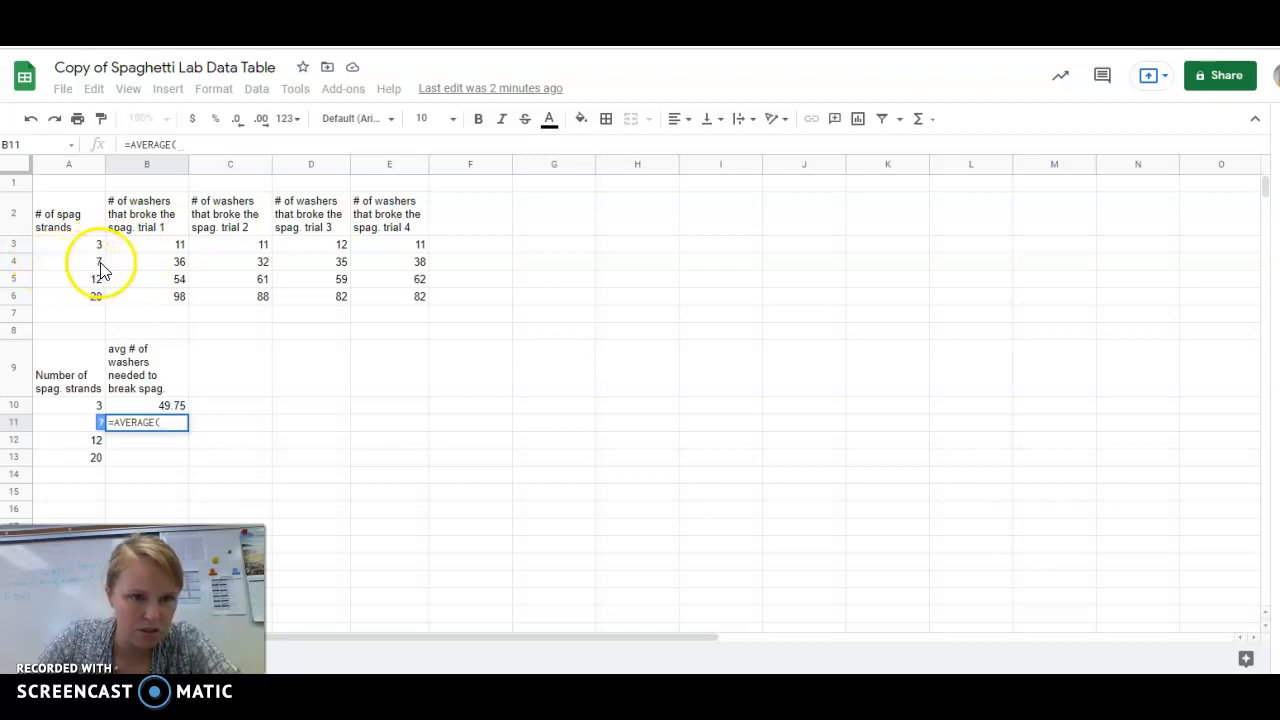
left_click_drag(151, 265, 400, 268)
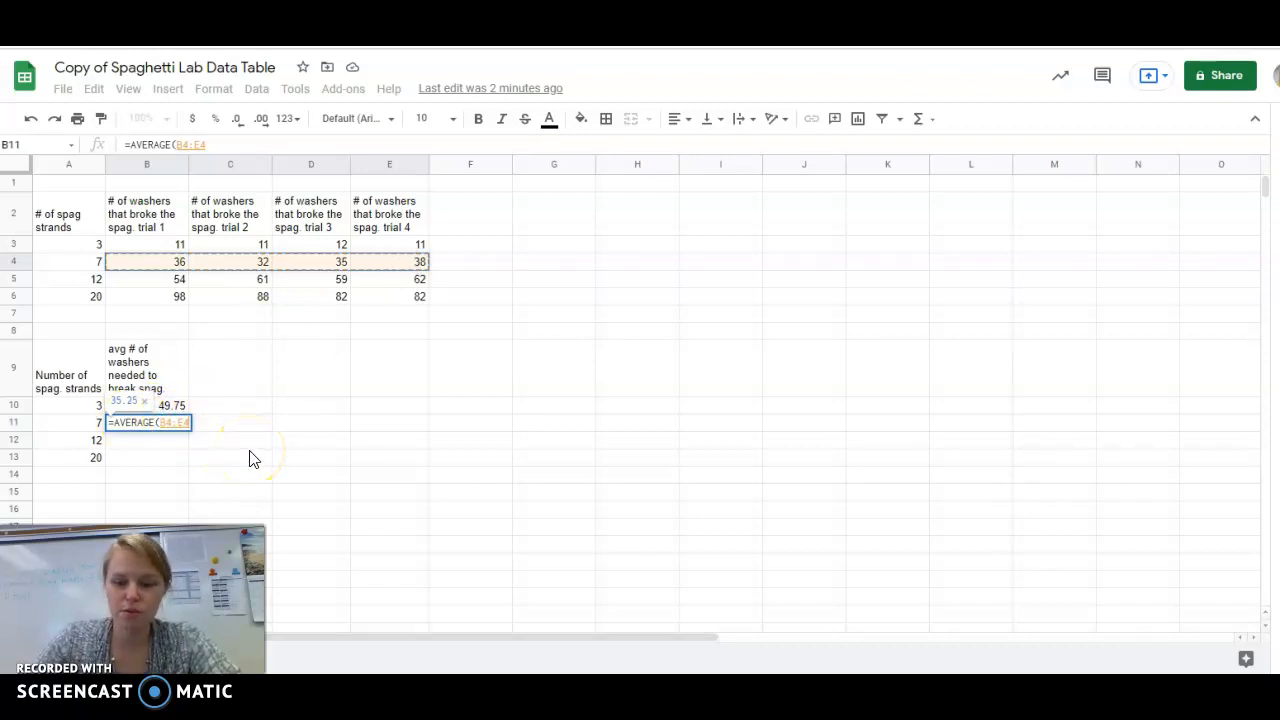
type(")")
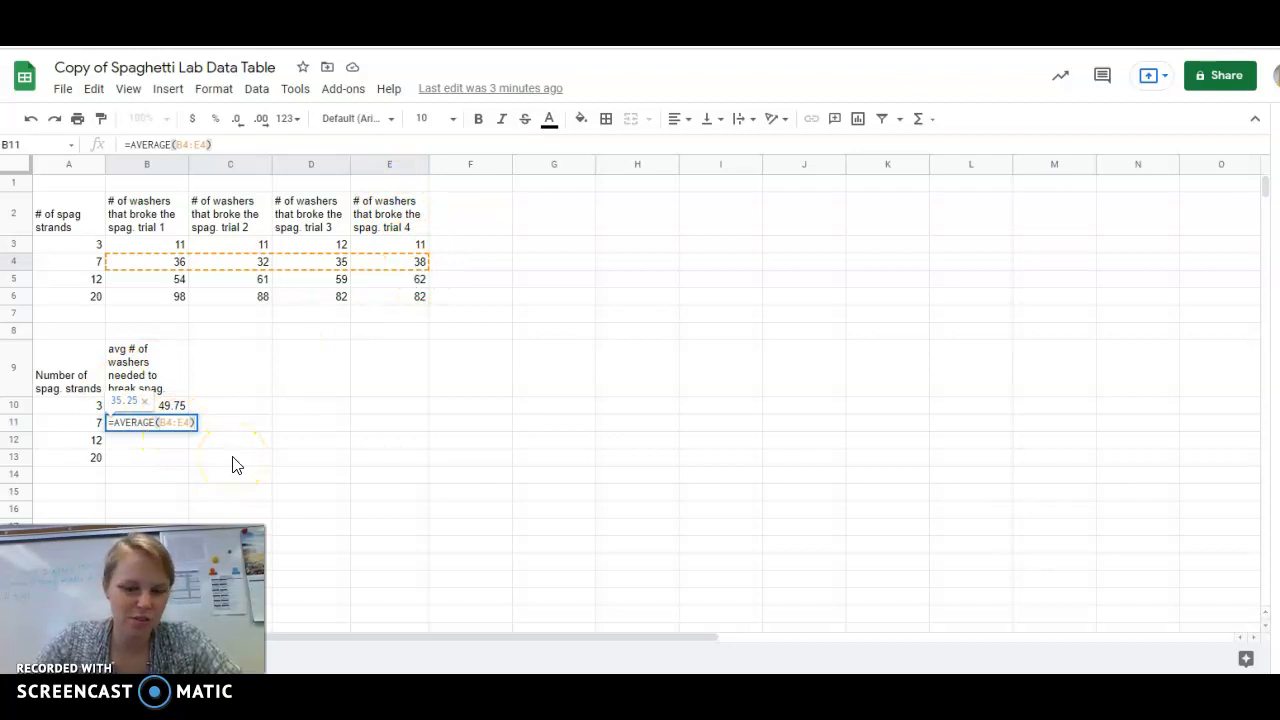
key("Return")
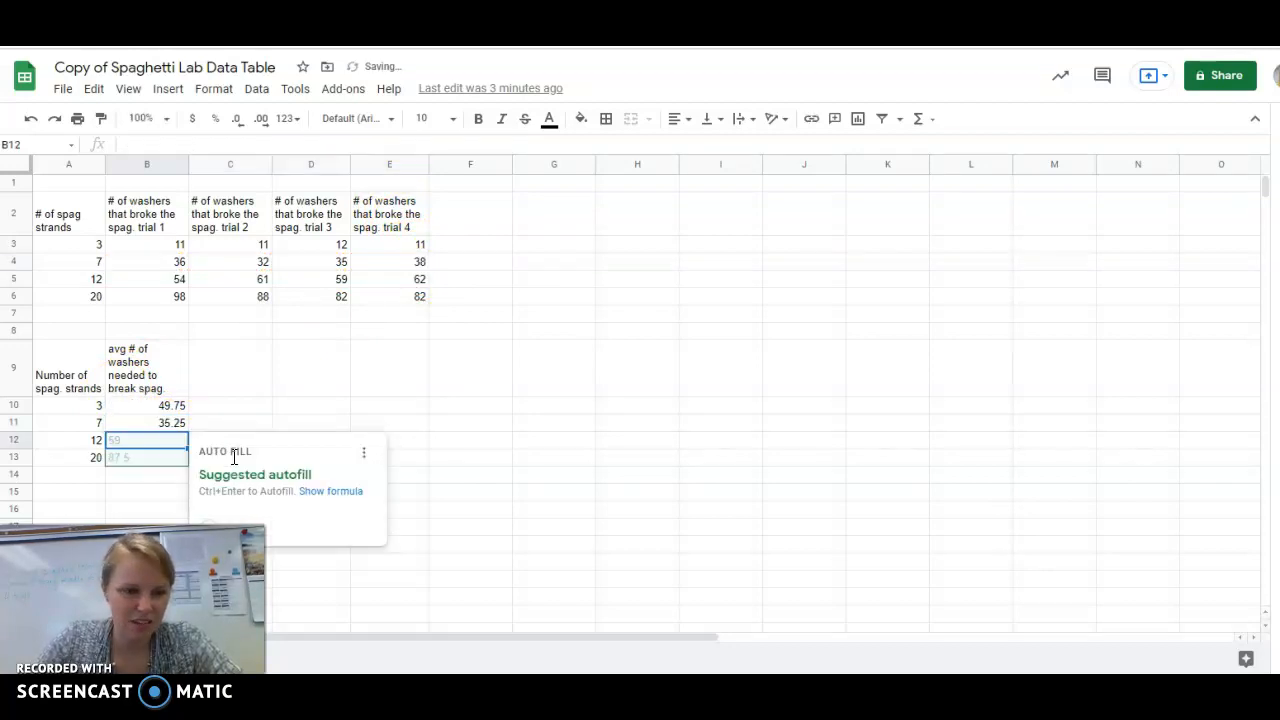
left_click(226, 405)
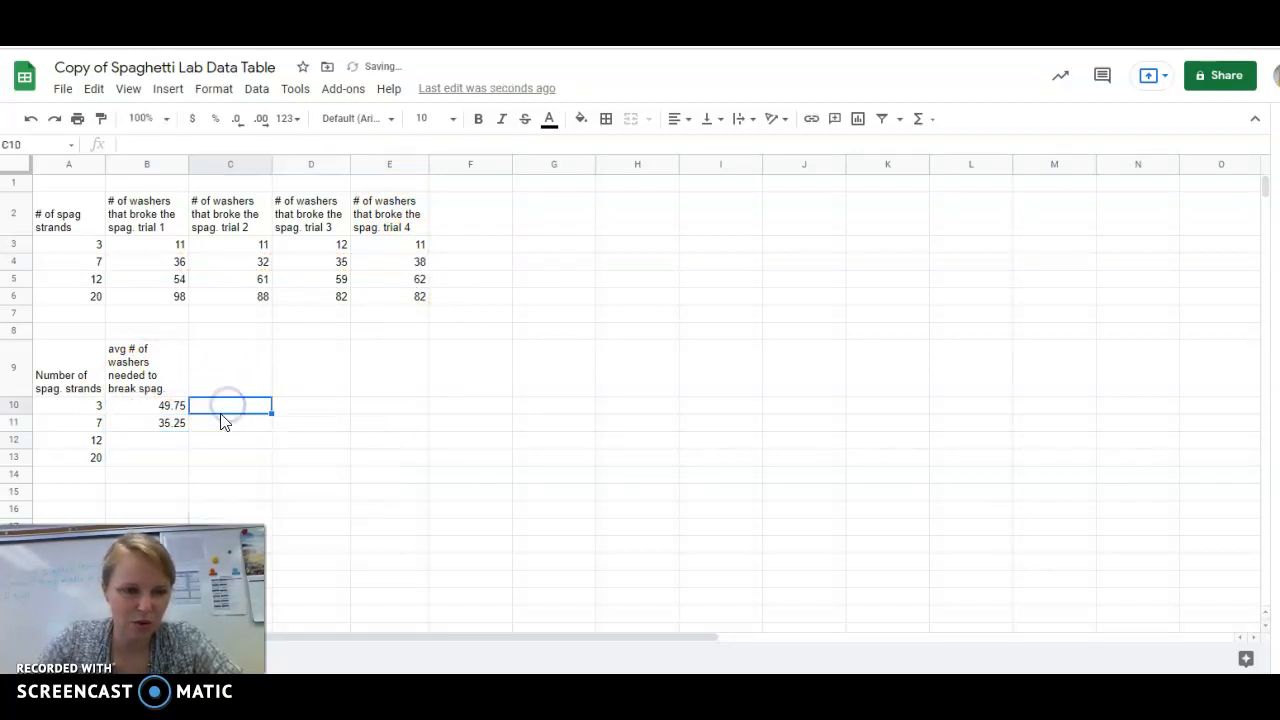
- Correct the average formula in cell B10 for 3 strands to =AVERAGE(B3:E3)
left_click(168, 406)
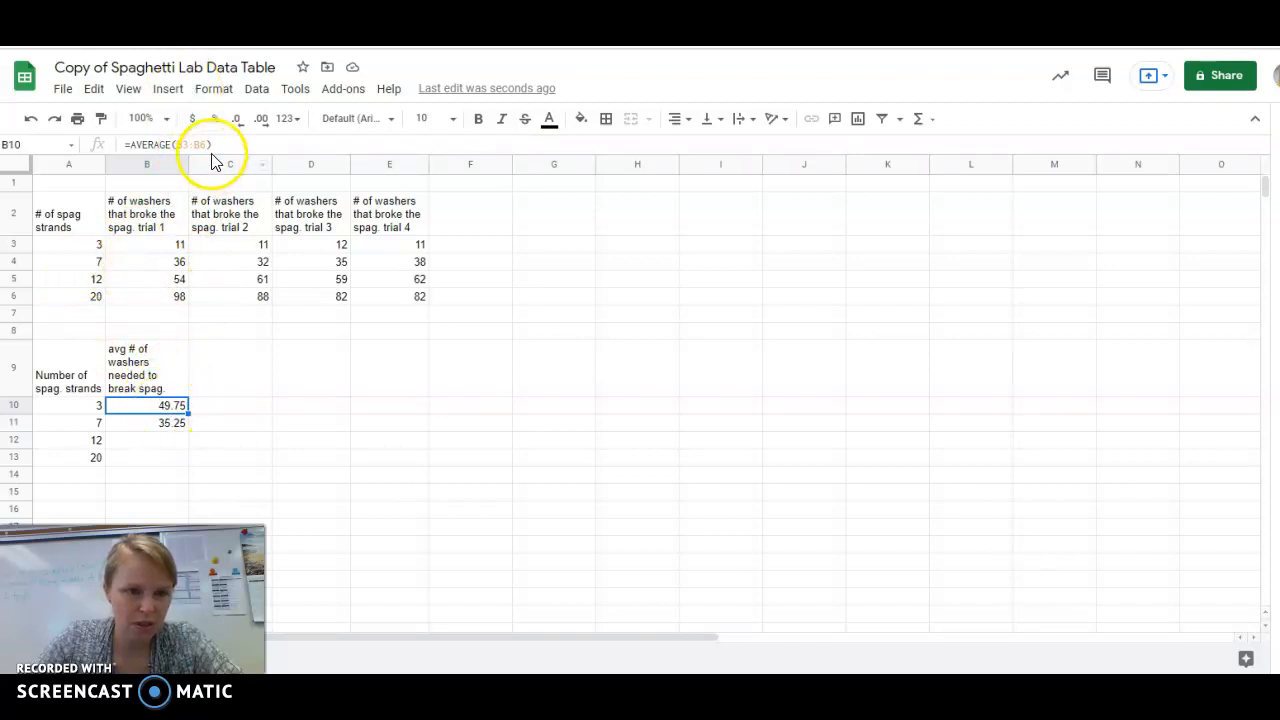
left_click(191, 144)
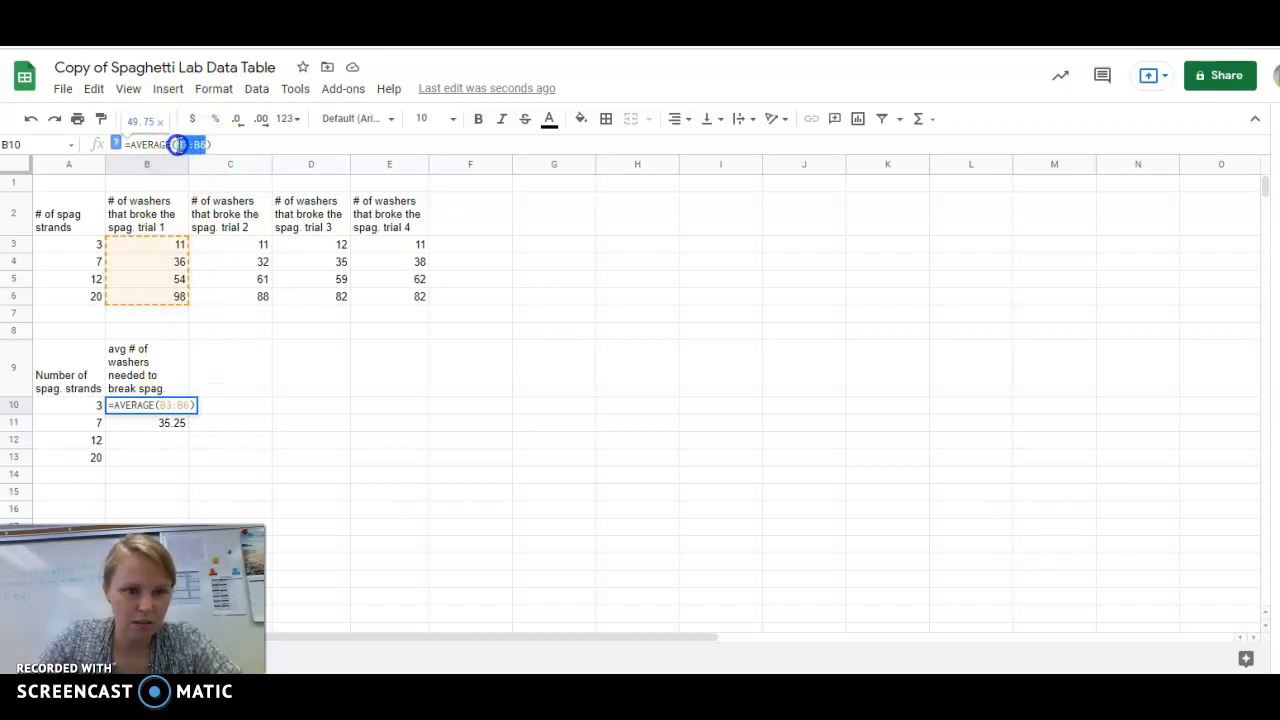
key("BackSpace")
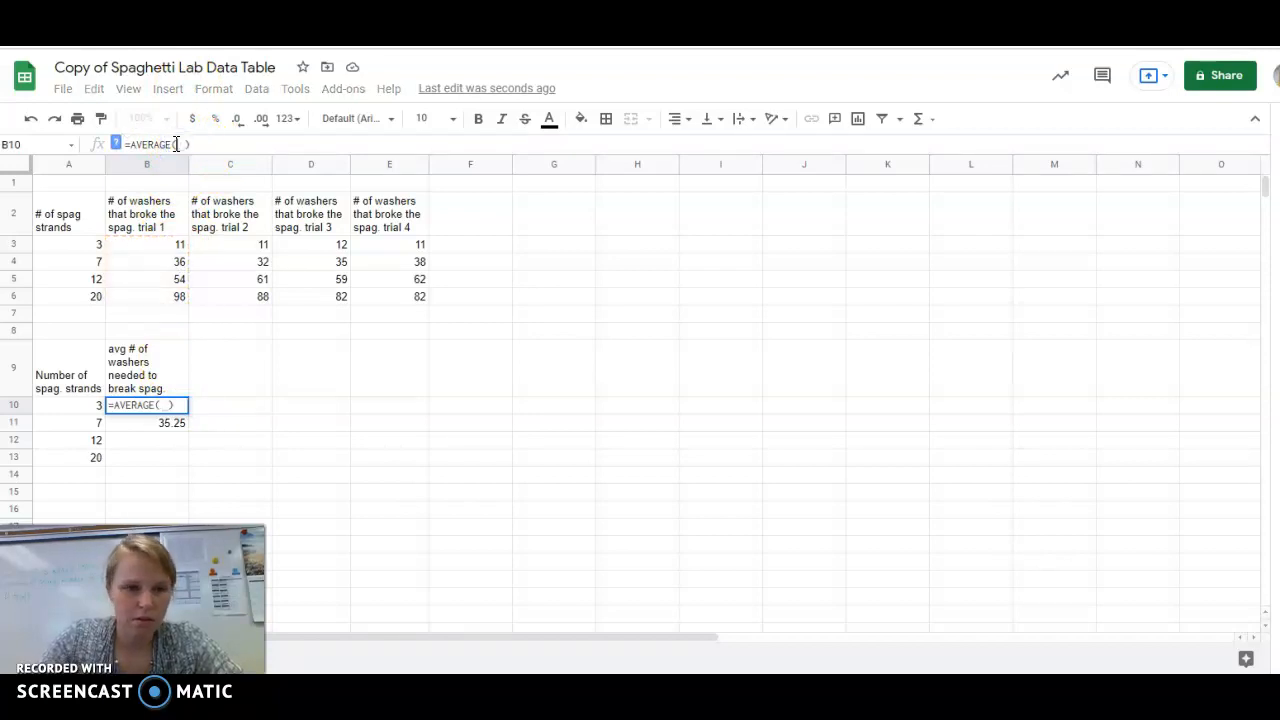
left_click(160, 407)
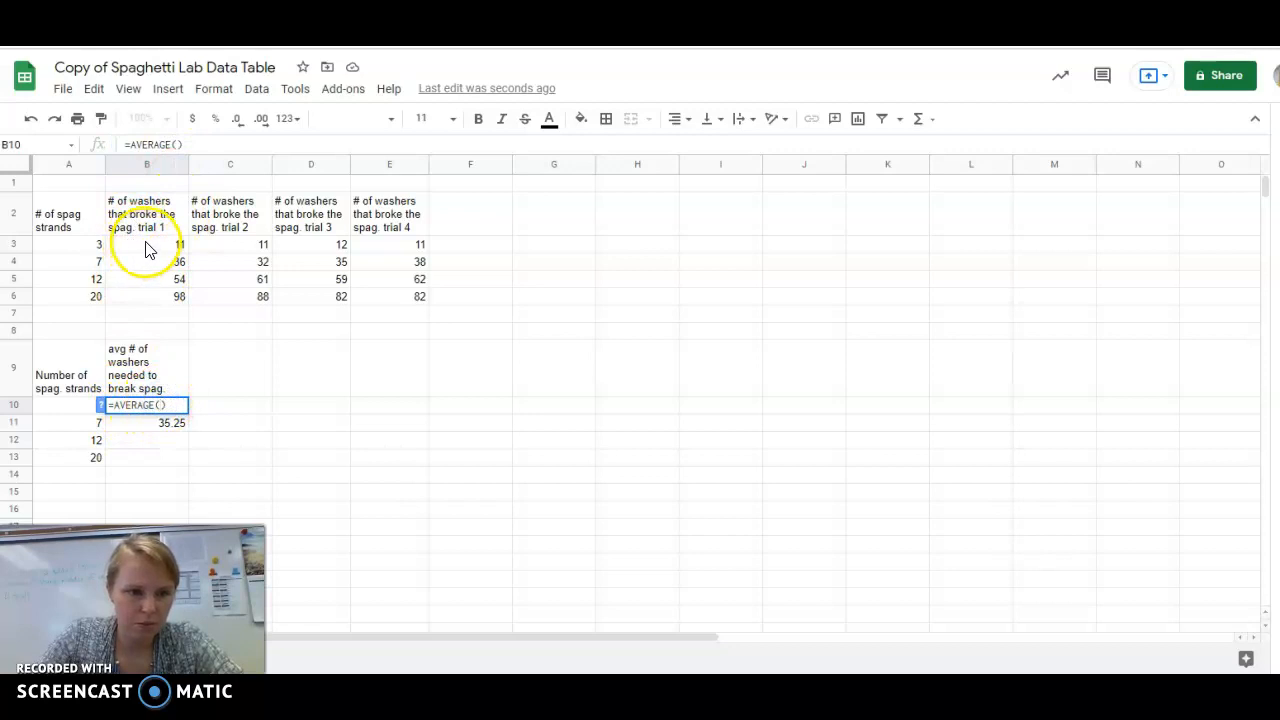
left_click_drag(145, 249, 418, 249)
key("Return")
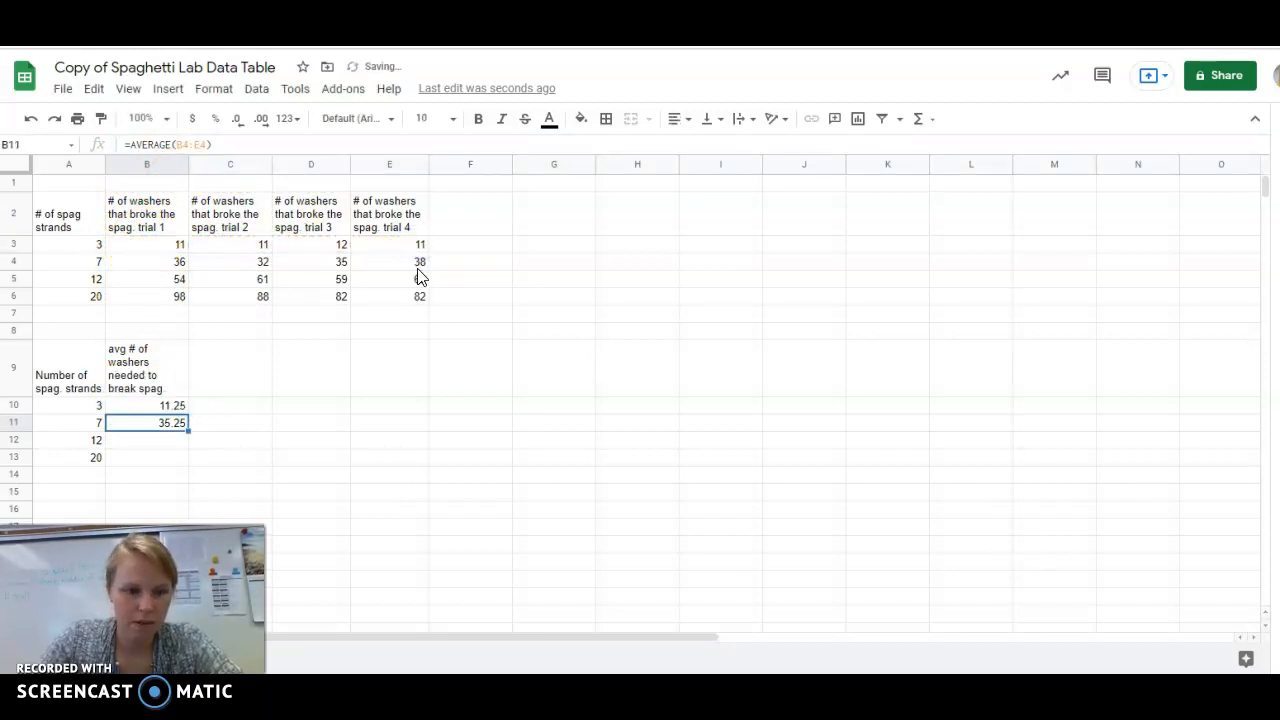
left_click(207, 424)
left_click(161, 407)
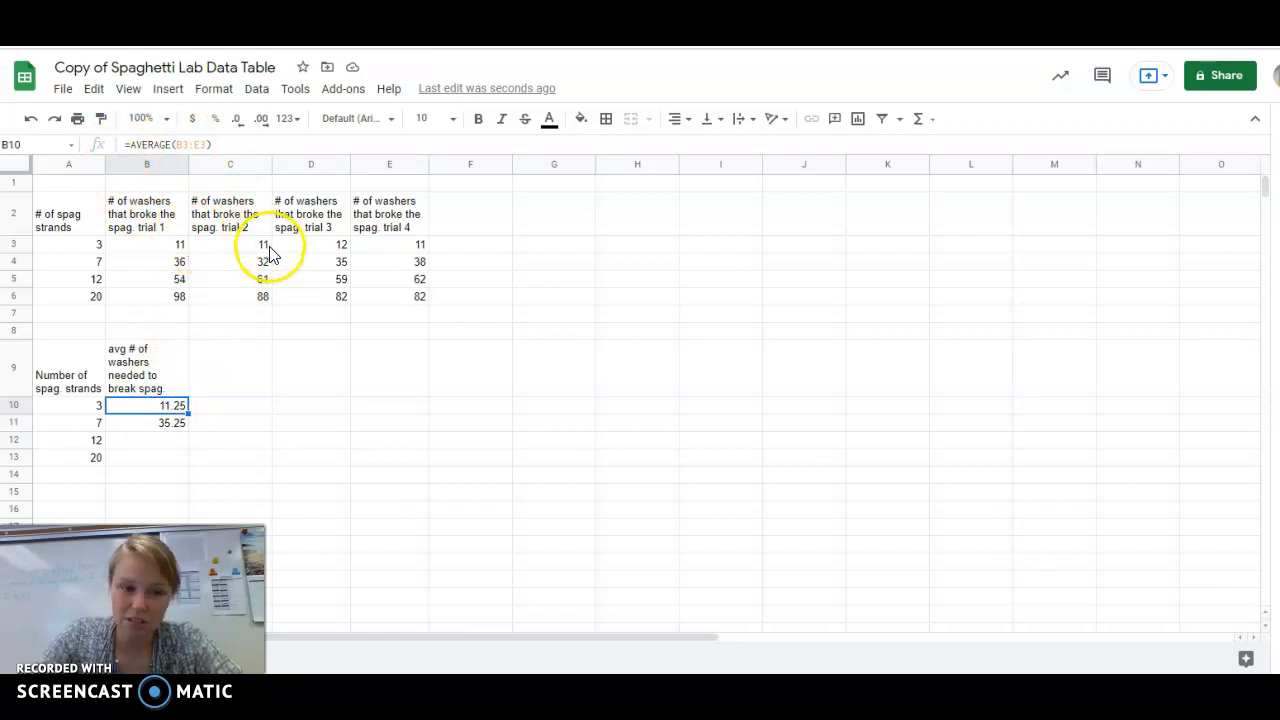
- Fill the average formula from B11 down through B13 and check the ranges used in B12 and B13
left_click(145, 441)
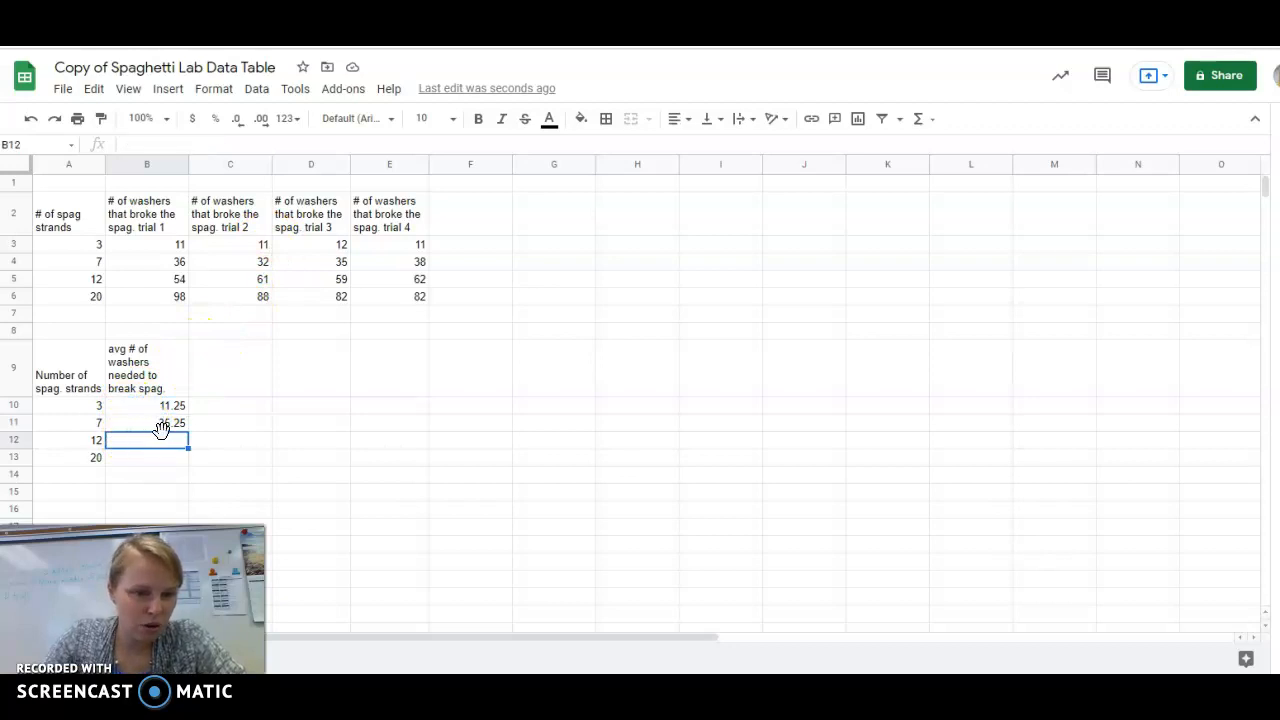
left_click(170, 422)
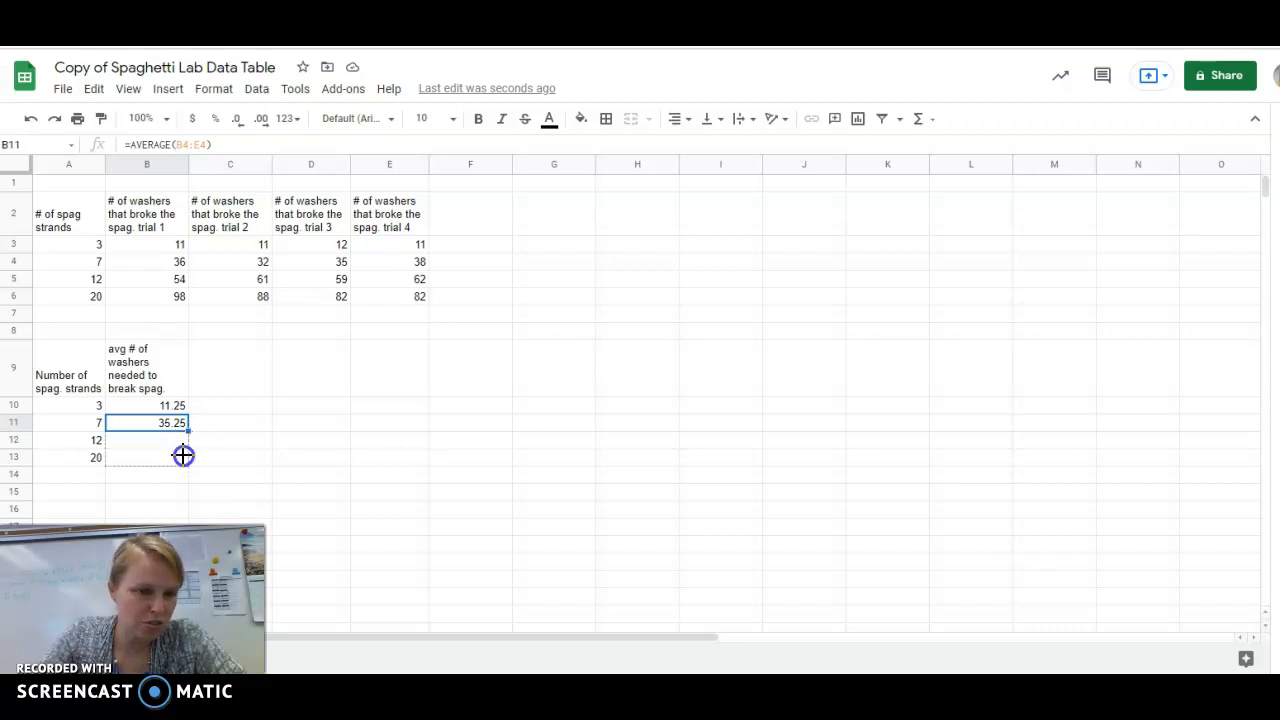
left_click_drag(183, 455, 183, 453)
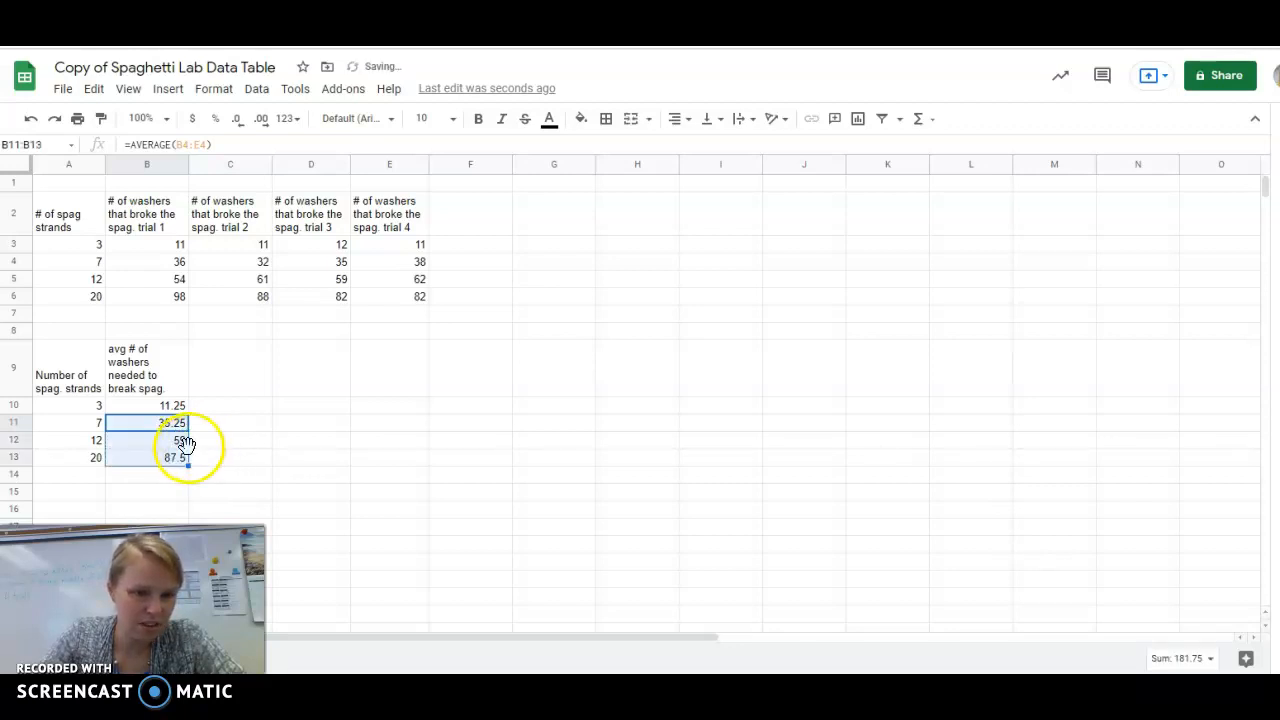
left_click(231, 449)
left_click(178, 447)
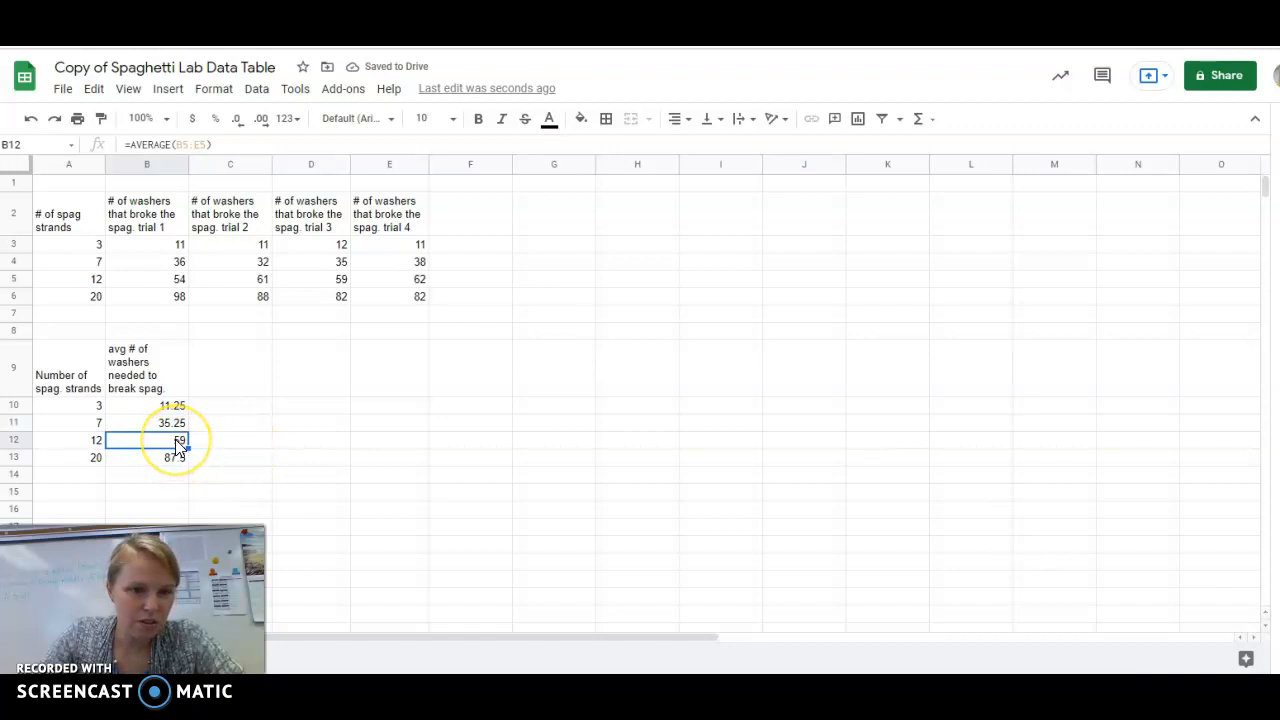
left_click(185, 145)
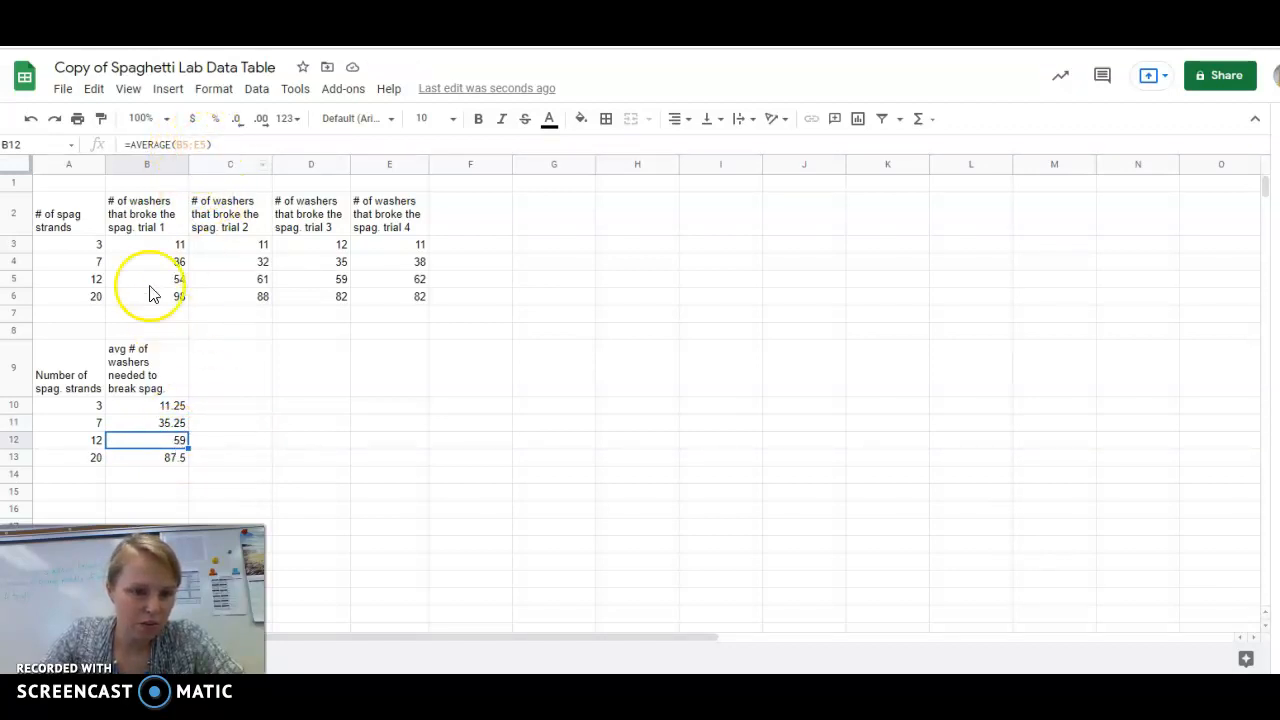
left_click(162, 459)
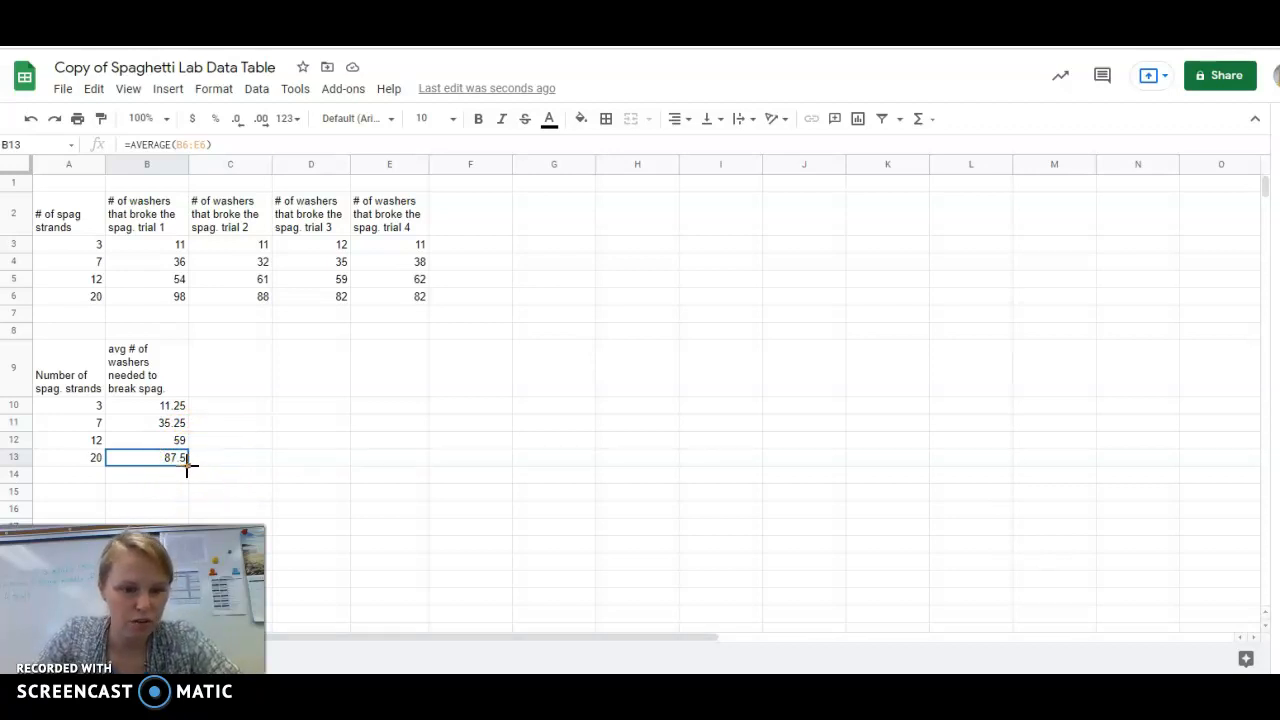
left_click(260, 435)
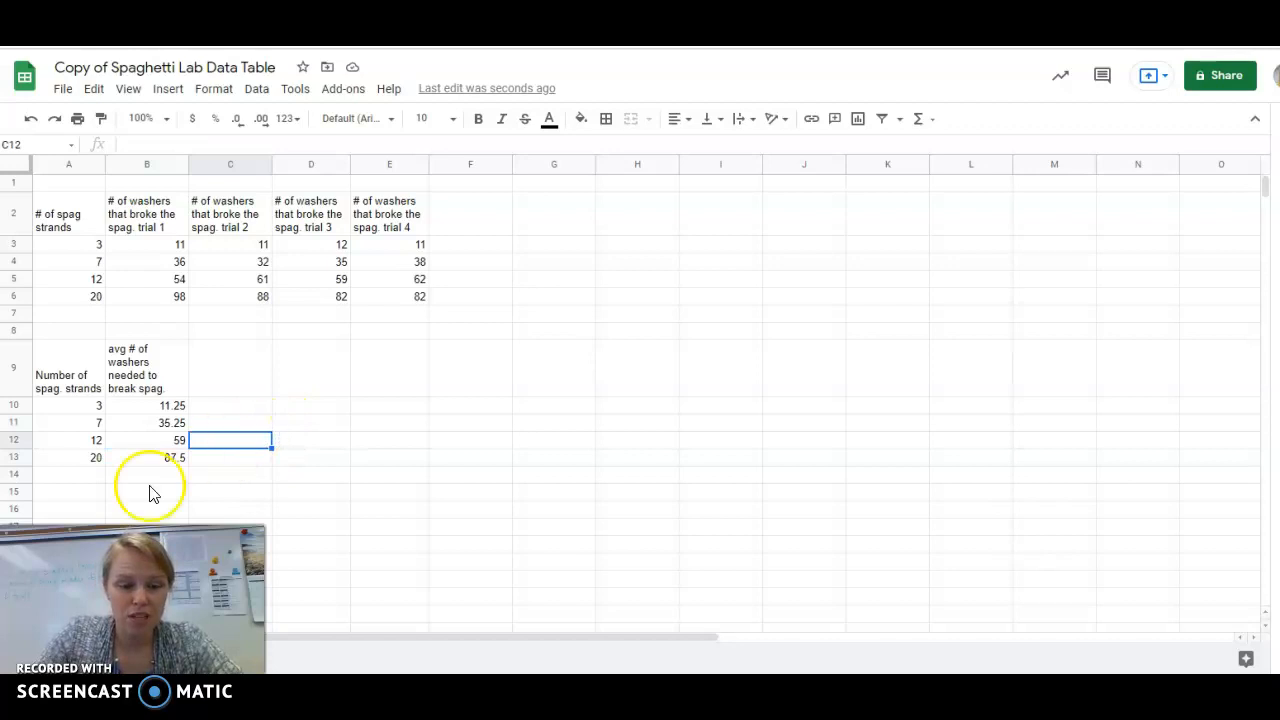
- Try filling the strand count in A13 down through A15, and undo that fill
left_click(99, 462)
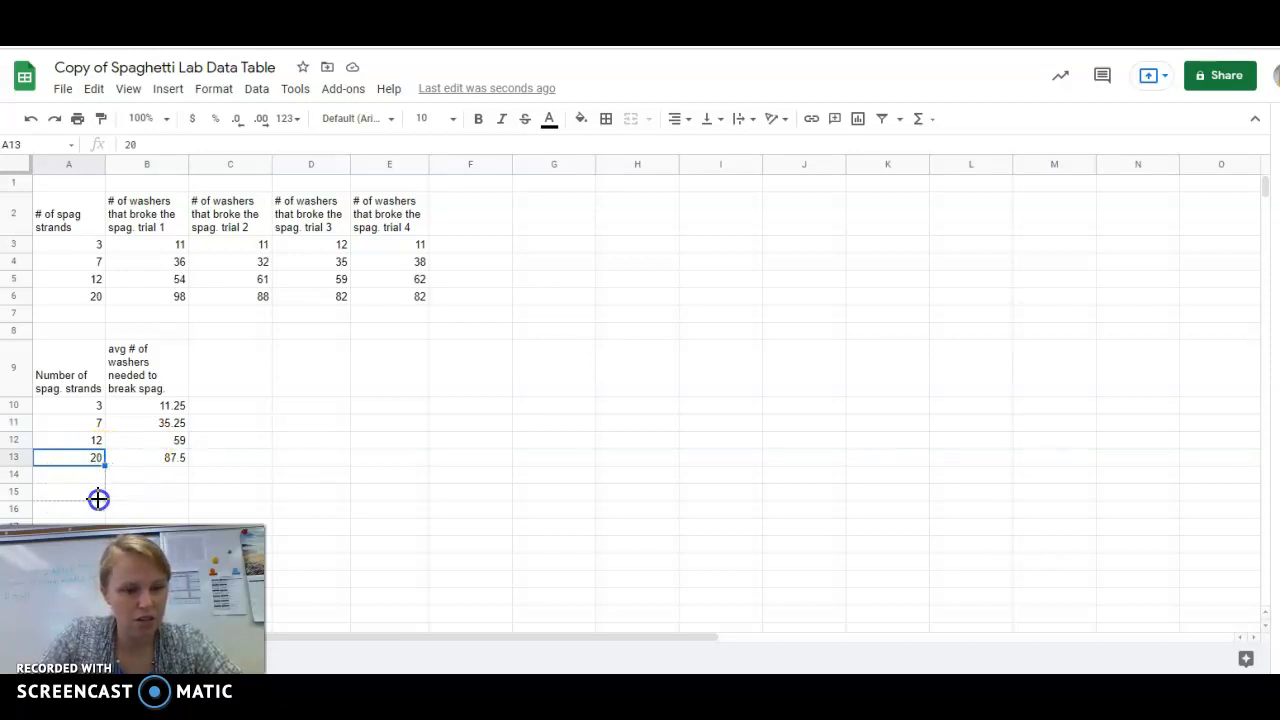
left_click_drag(99, 502, 100, 498)
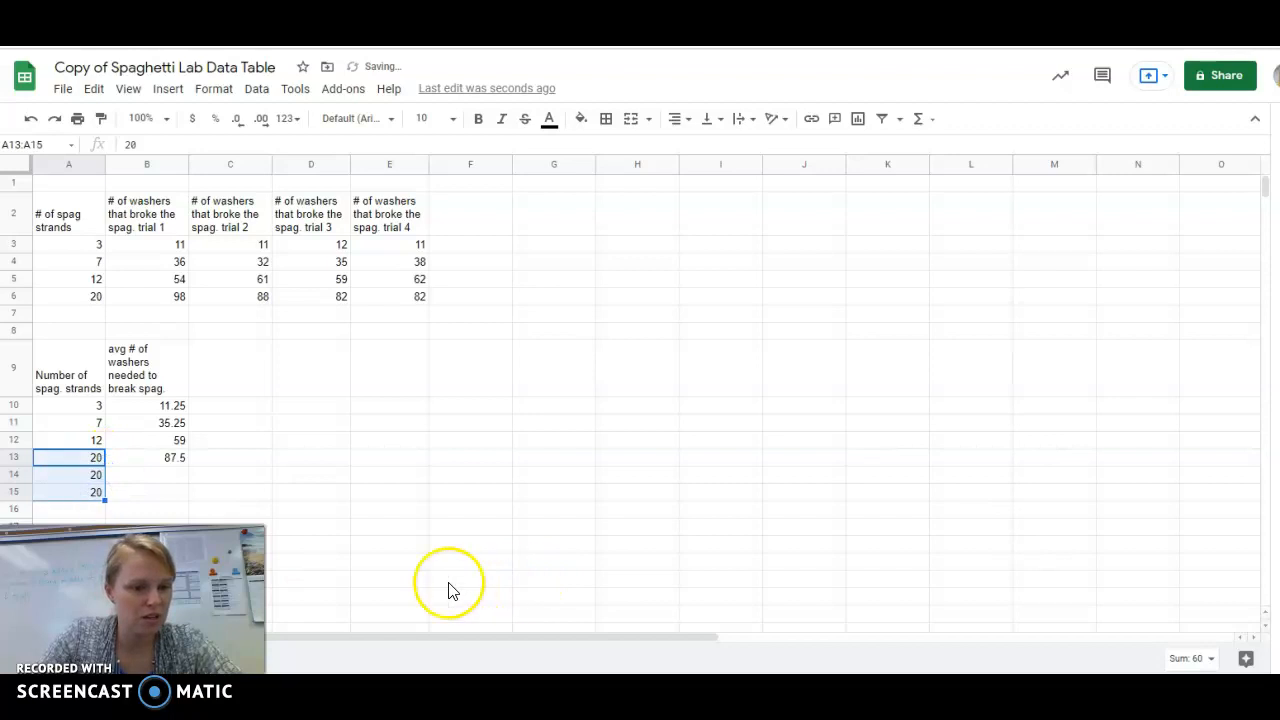
key("ctrl+z")
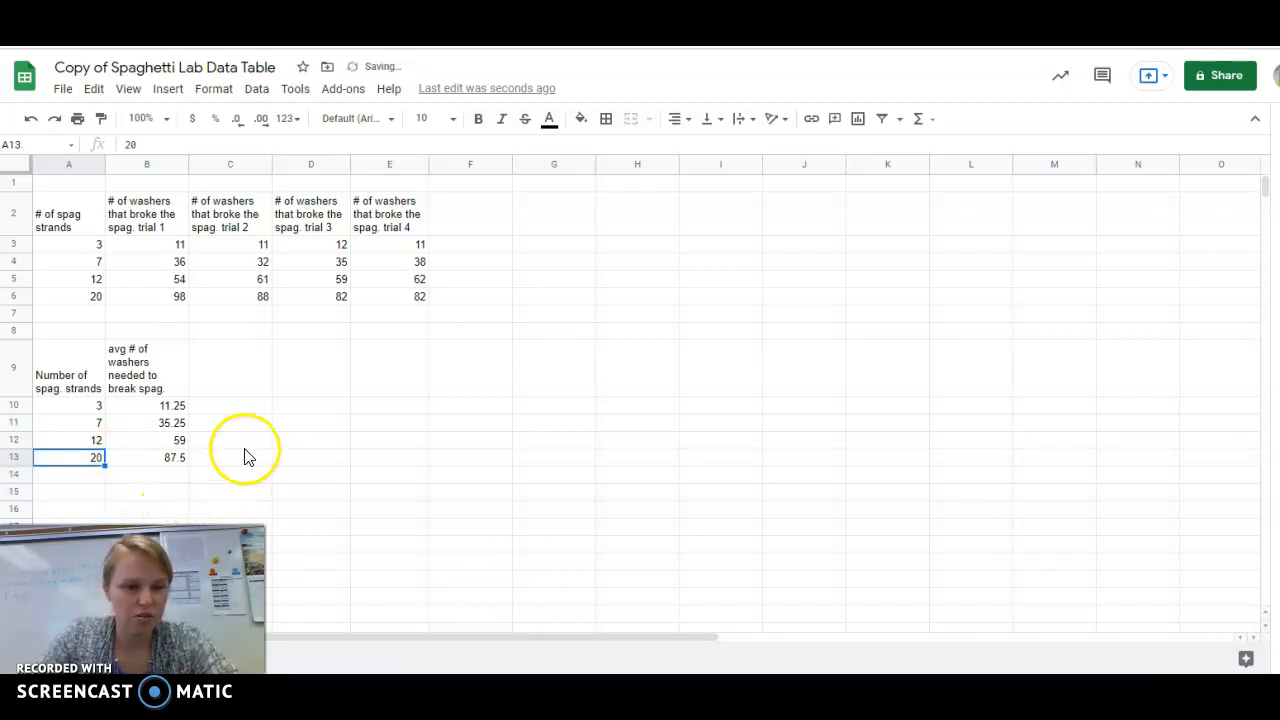
left_click(245, 443)
left_click(243, 333)
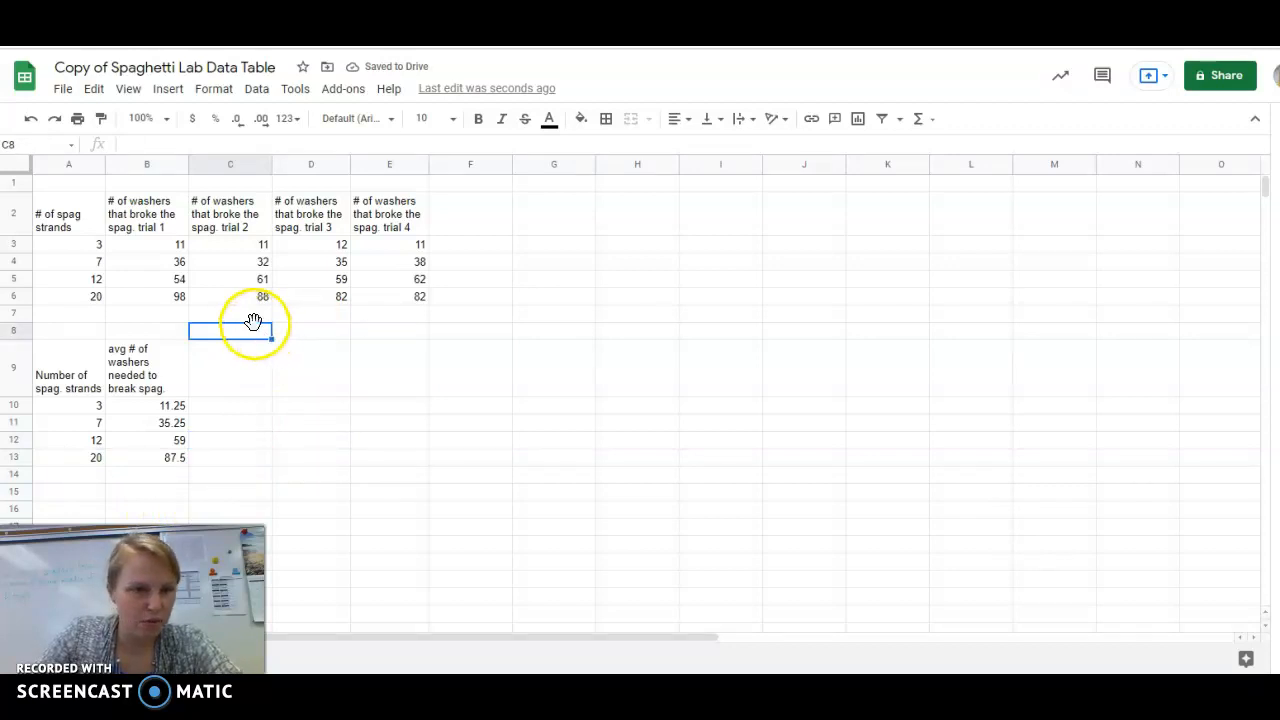
- Insert a scatter chart of the trial data in A2:E6, placed to the right of the data table
left_click(67, 214)
left_click_drag(139, 262, 394, 302)
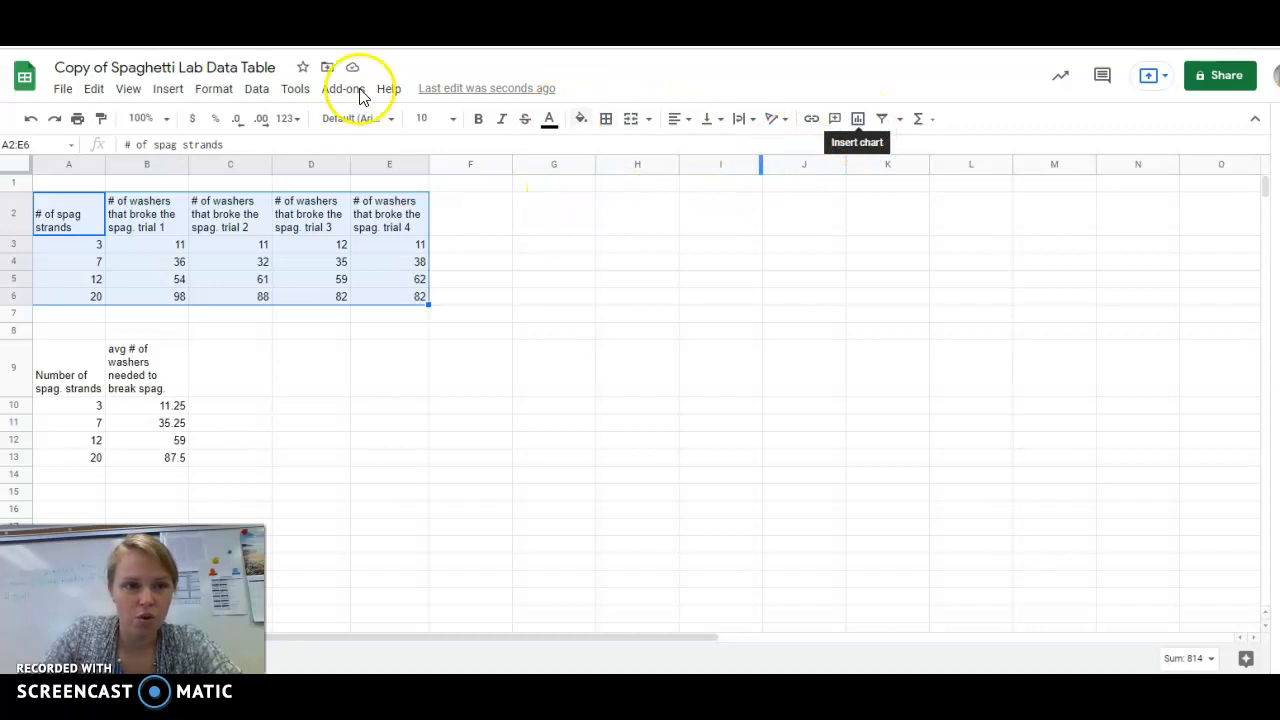
left_click(168, 89)
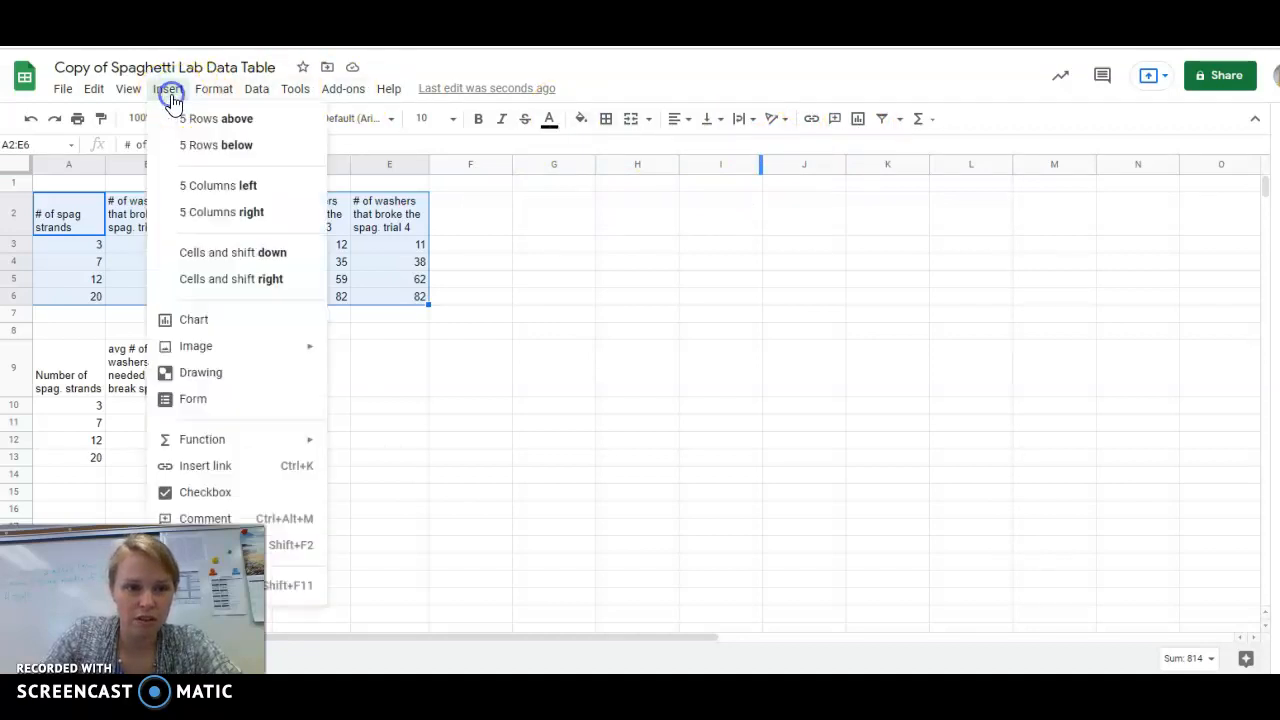
left_click(223, 320)
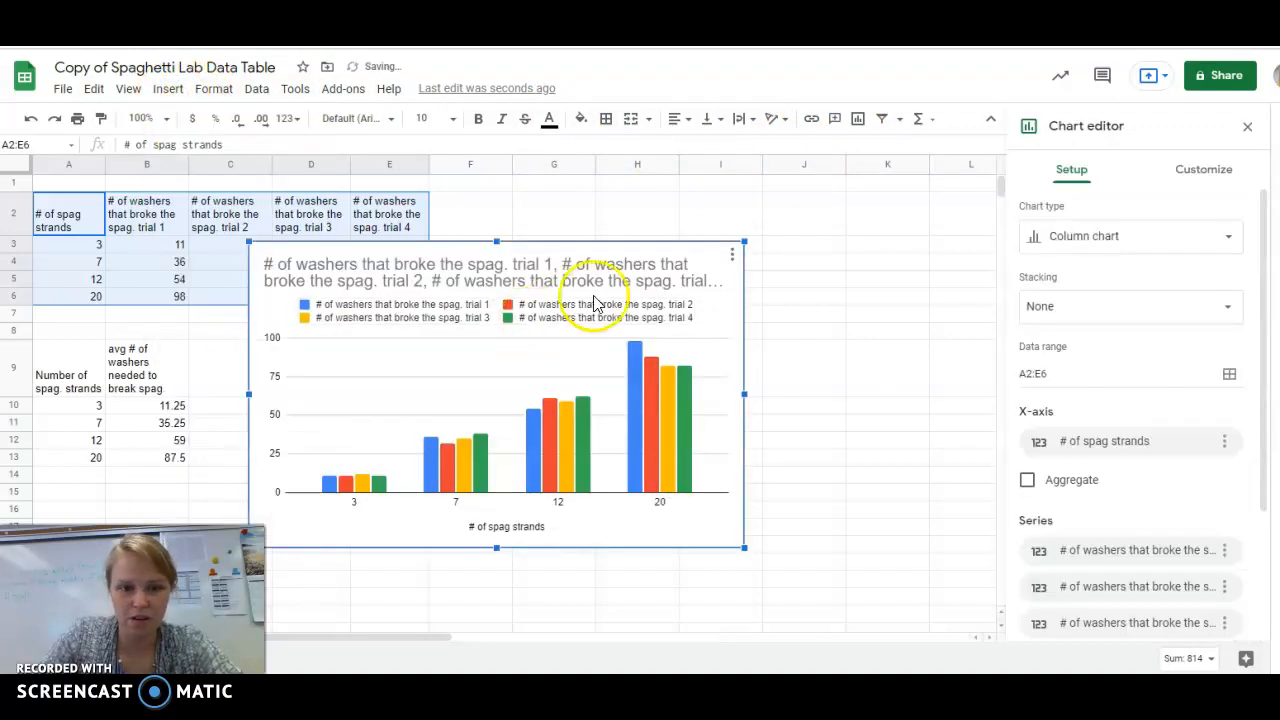
left_click_drag(737, 301, 929, 273)
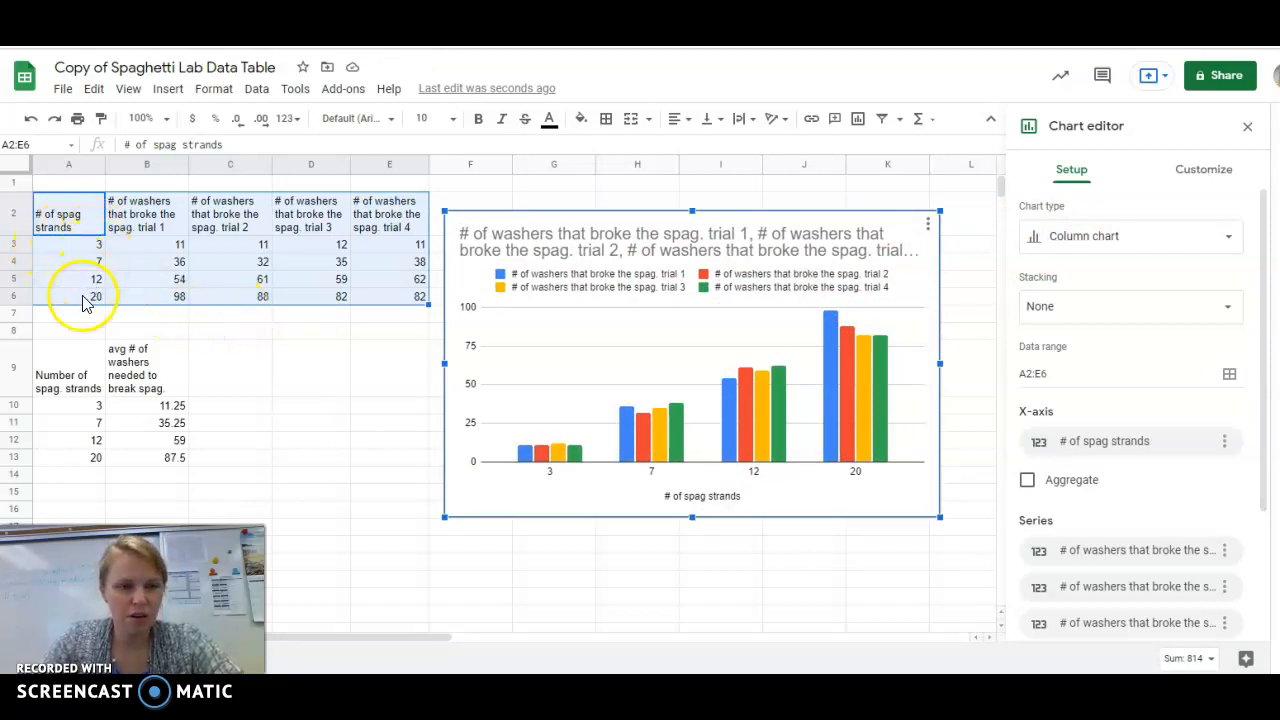
left_click(1128, 237)
left_click(1102, 405)
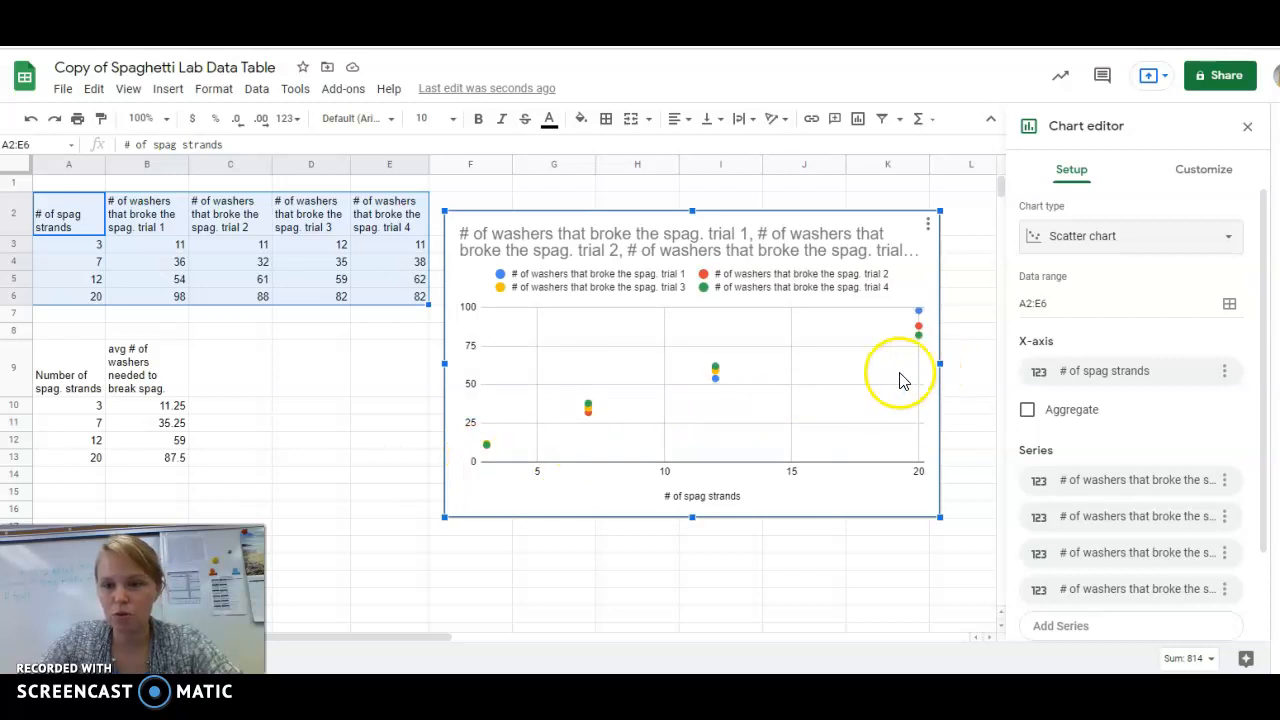
- Set the chart's vertical axis title to "Number of washers needed to break the spag."
left_click(1192, 176)
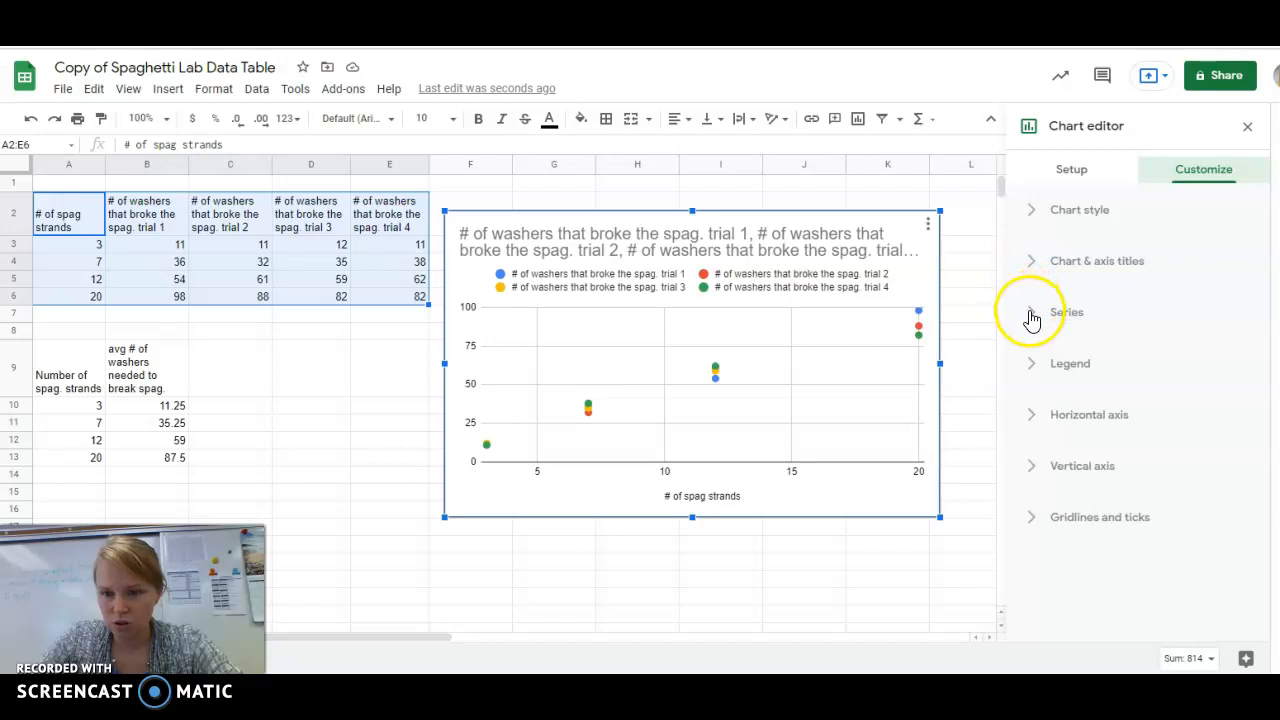
left_click(1033, 266)
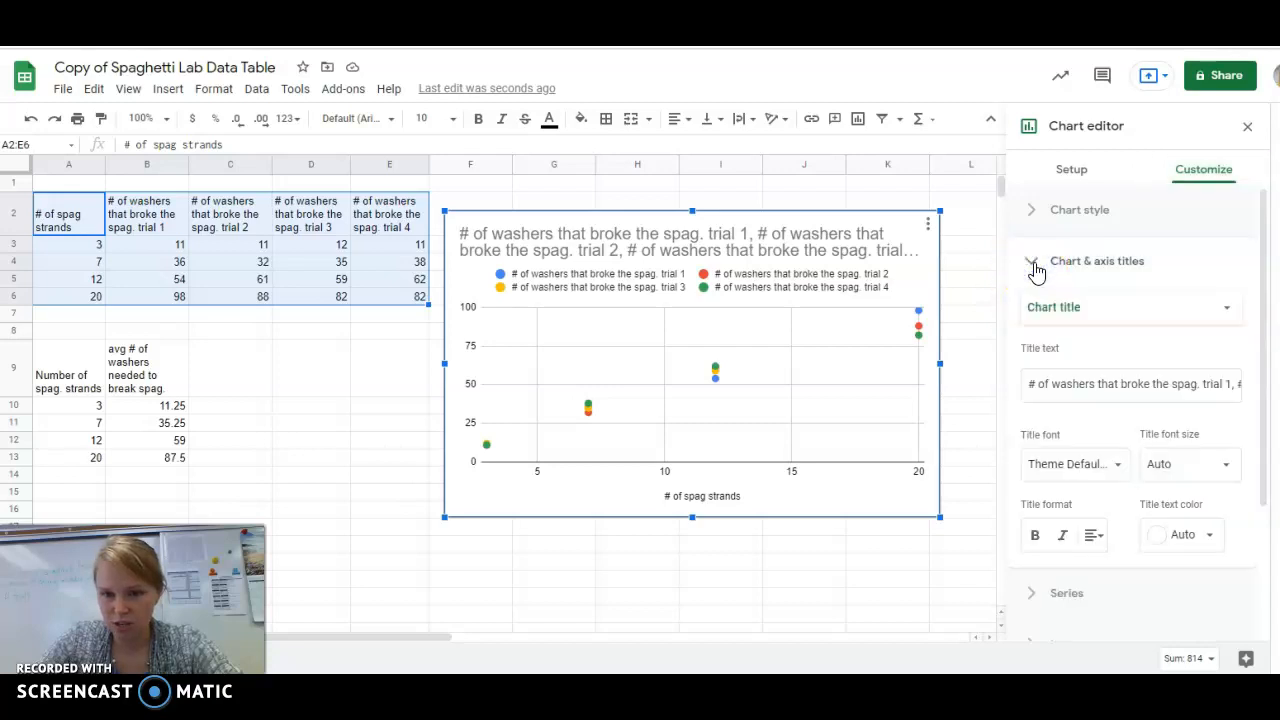
left_click(1104, 306)
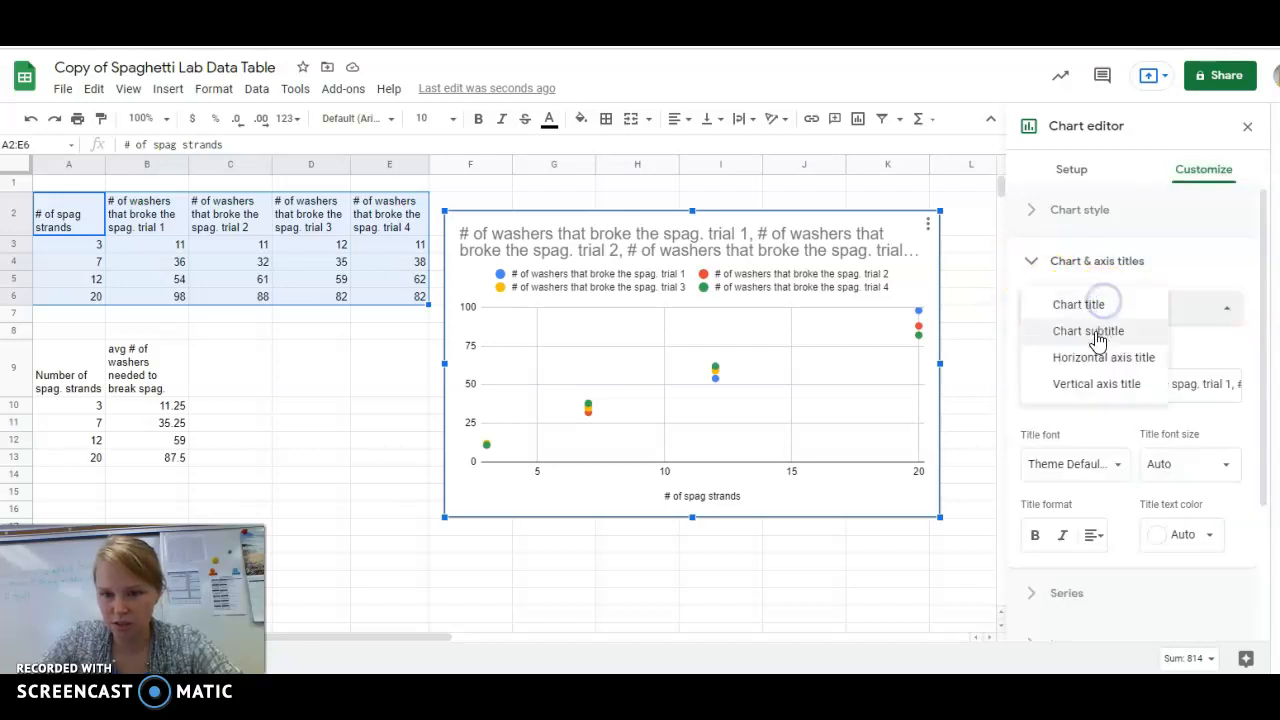
left_click(1096, 383)
left_click(1090, 378)
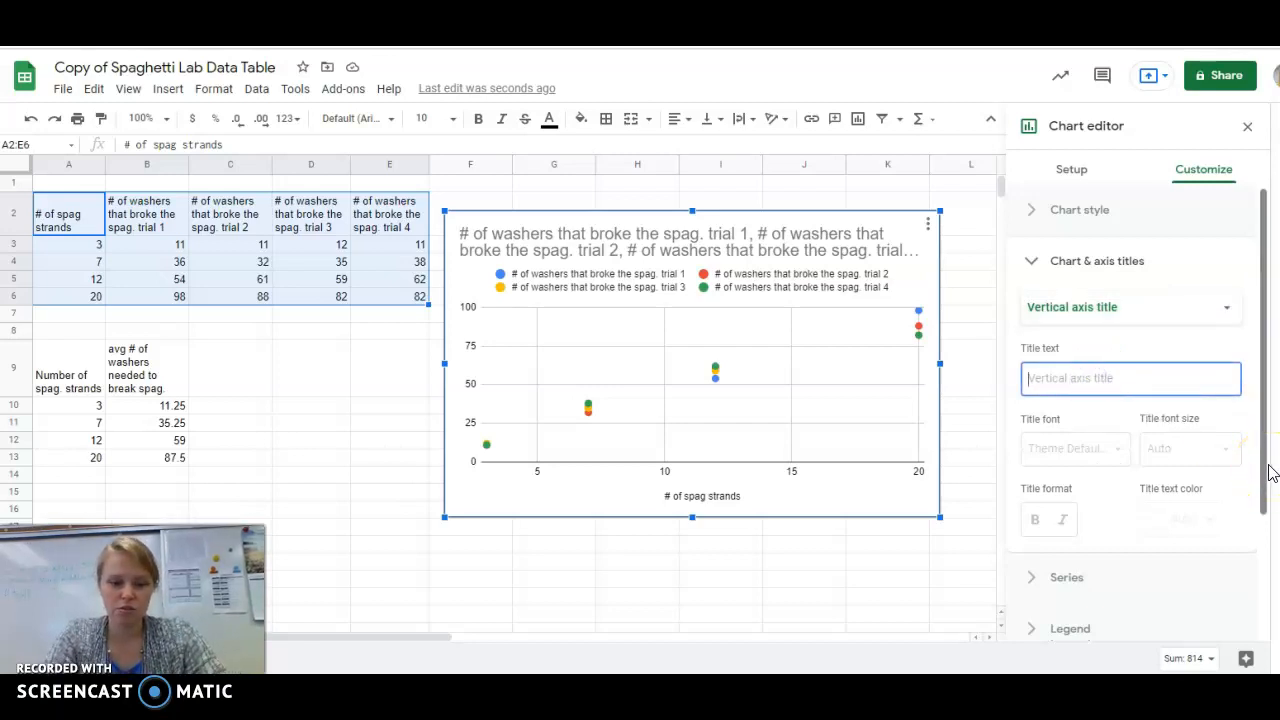
type("Number of washers")
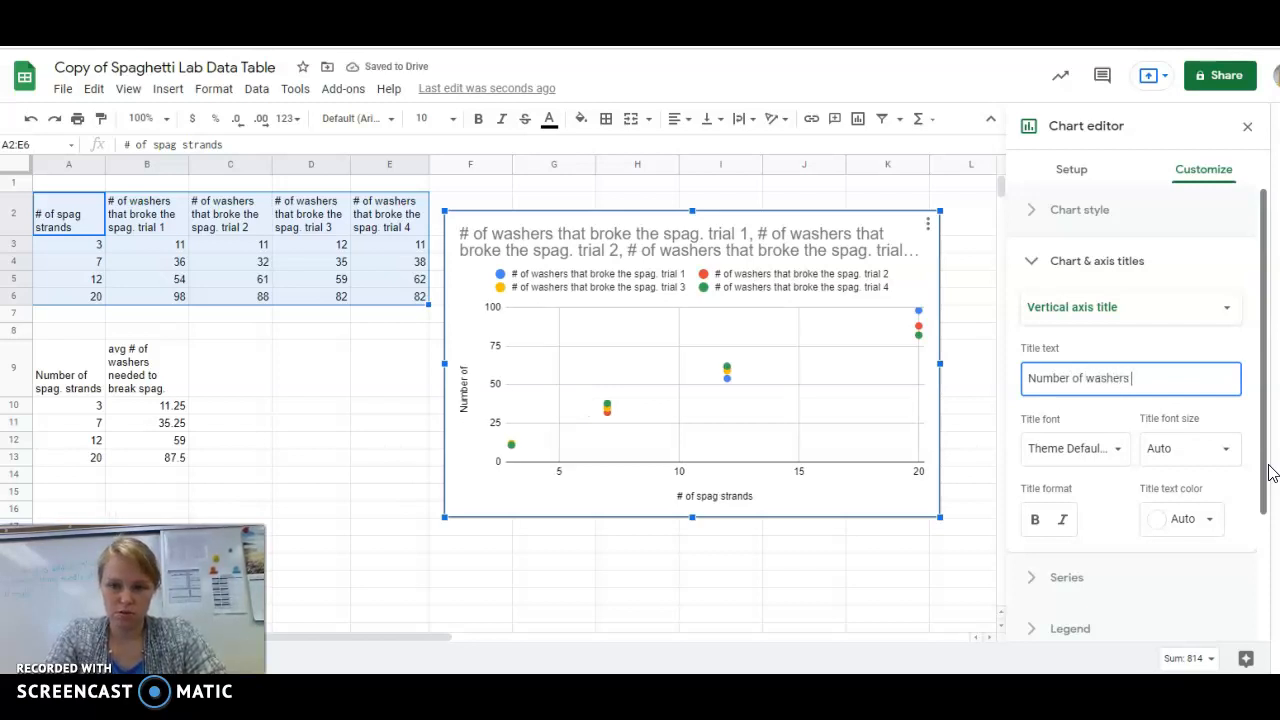
type("needed to break the spag")
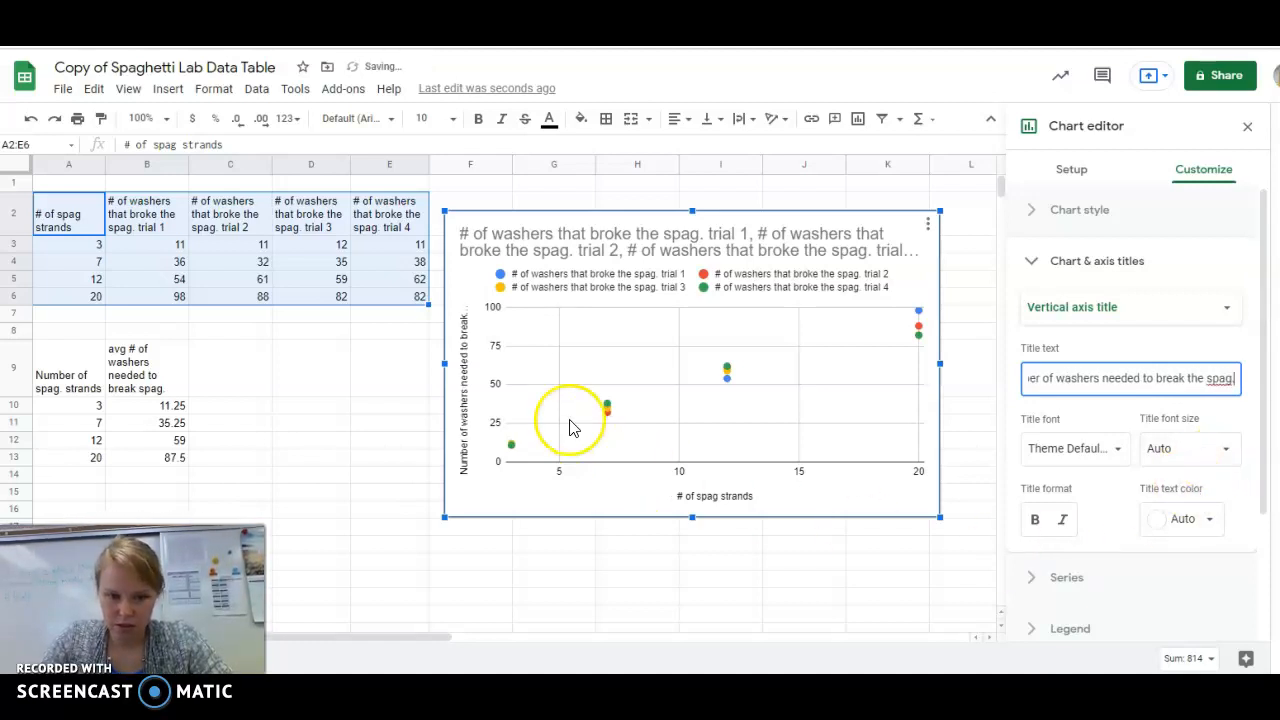
- Set the trial chart's horizontal axis to a minimum of 0 and a maximum of 25
left_click(1009, 445)
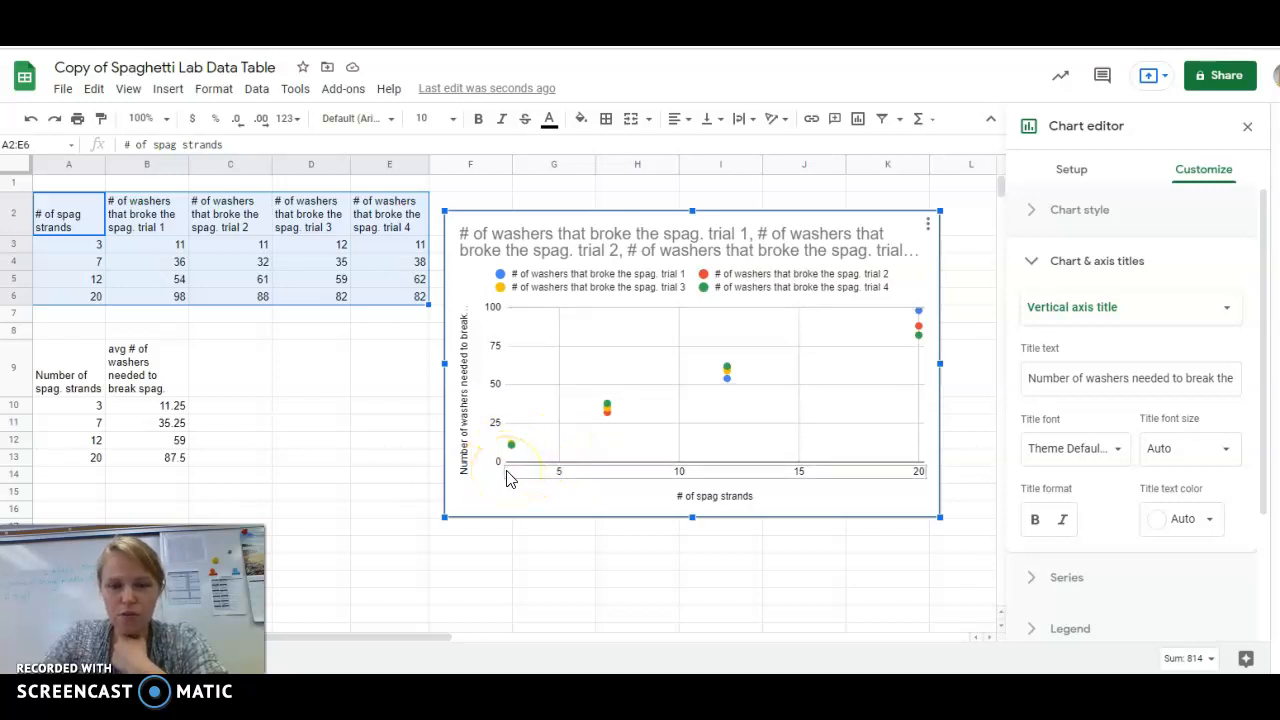
left_click(1033, 262)
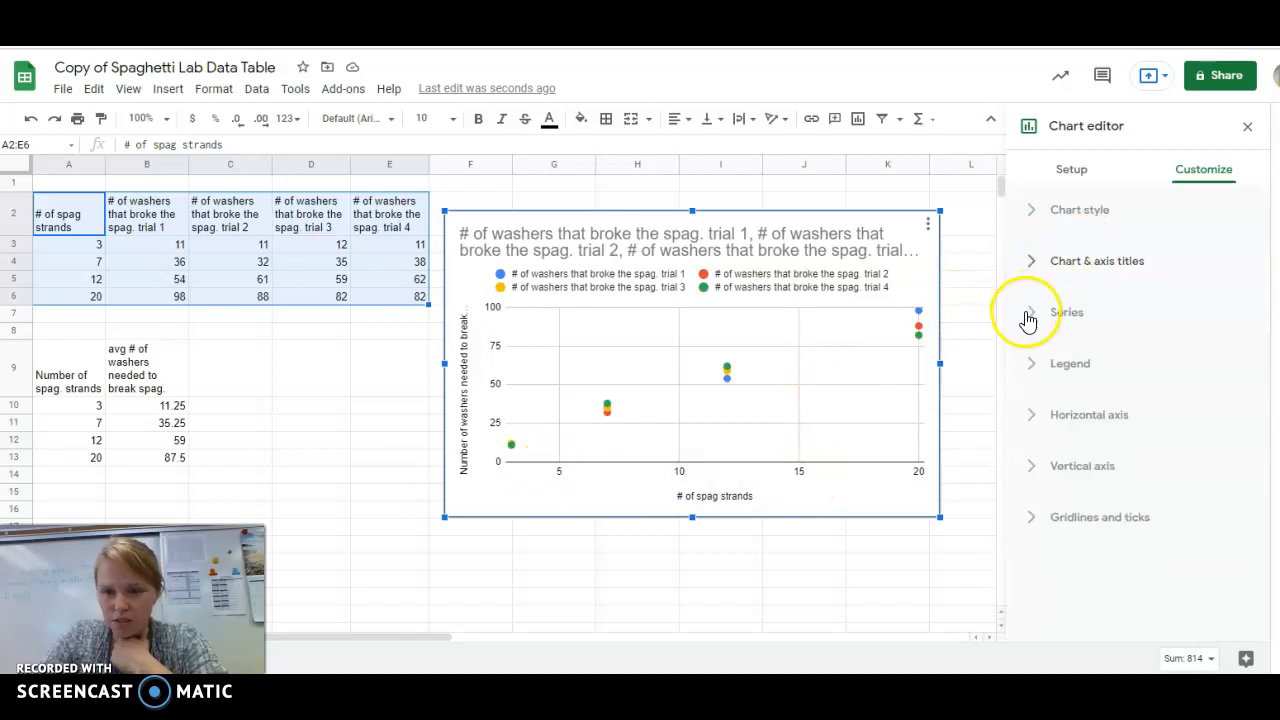
left_click(1033, 414)
scroll(1055, 445, "down", 3)
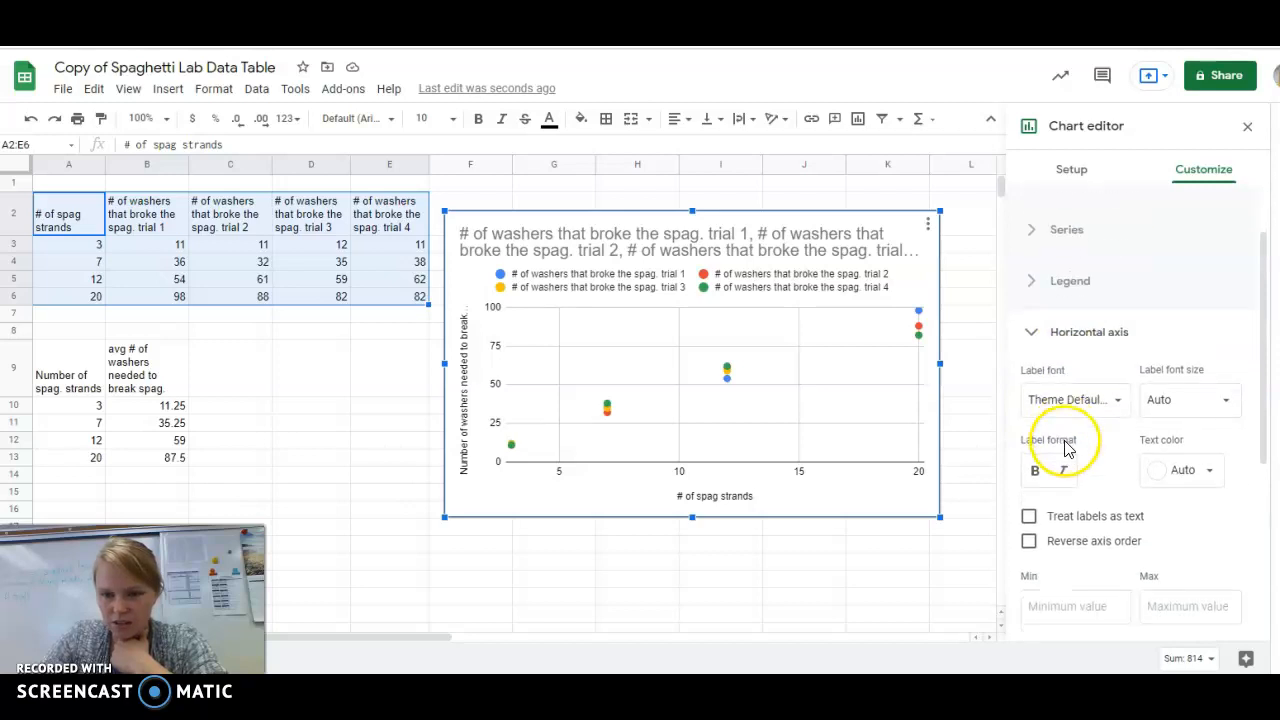
left_click(1050, 437)
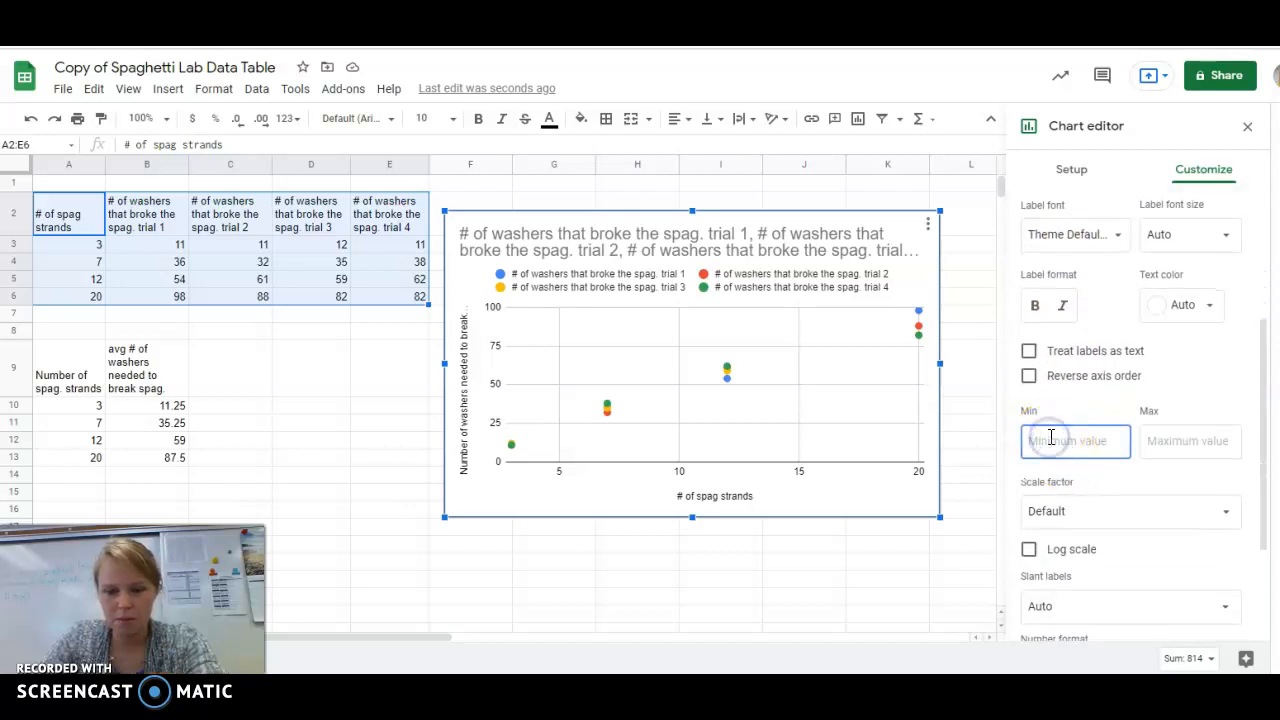
left_click(1185, 440)
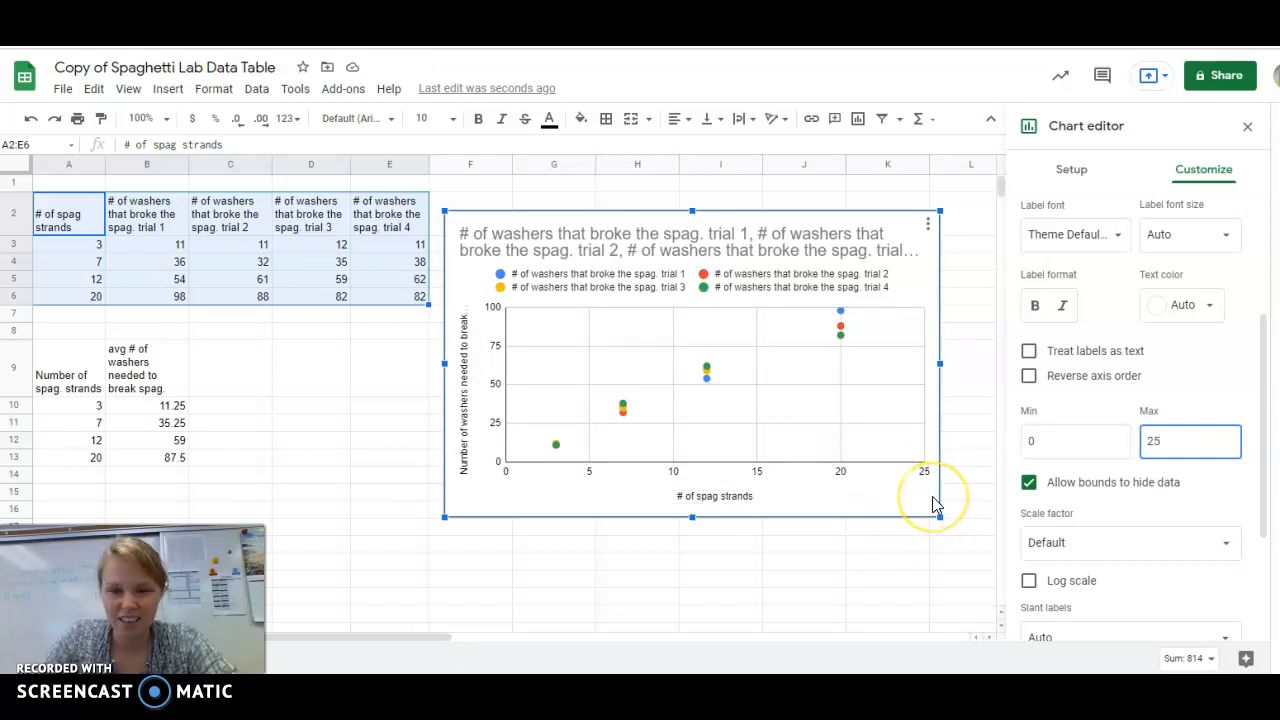
left_click(1005, 430)
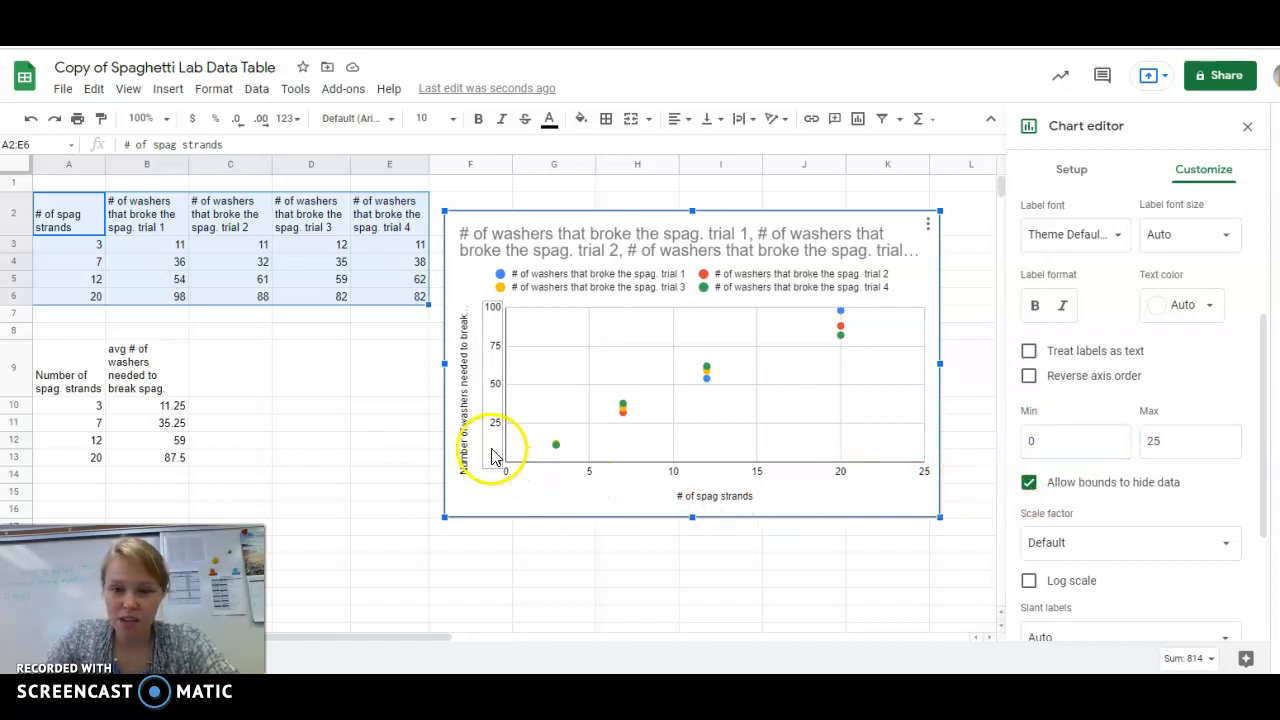
- Add linear trendlines to all series of the trial chart and label them with their equations
left_click_drag(1268, 440, 1268, 510)
scroll(1140, 420, "up", 5)
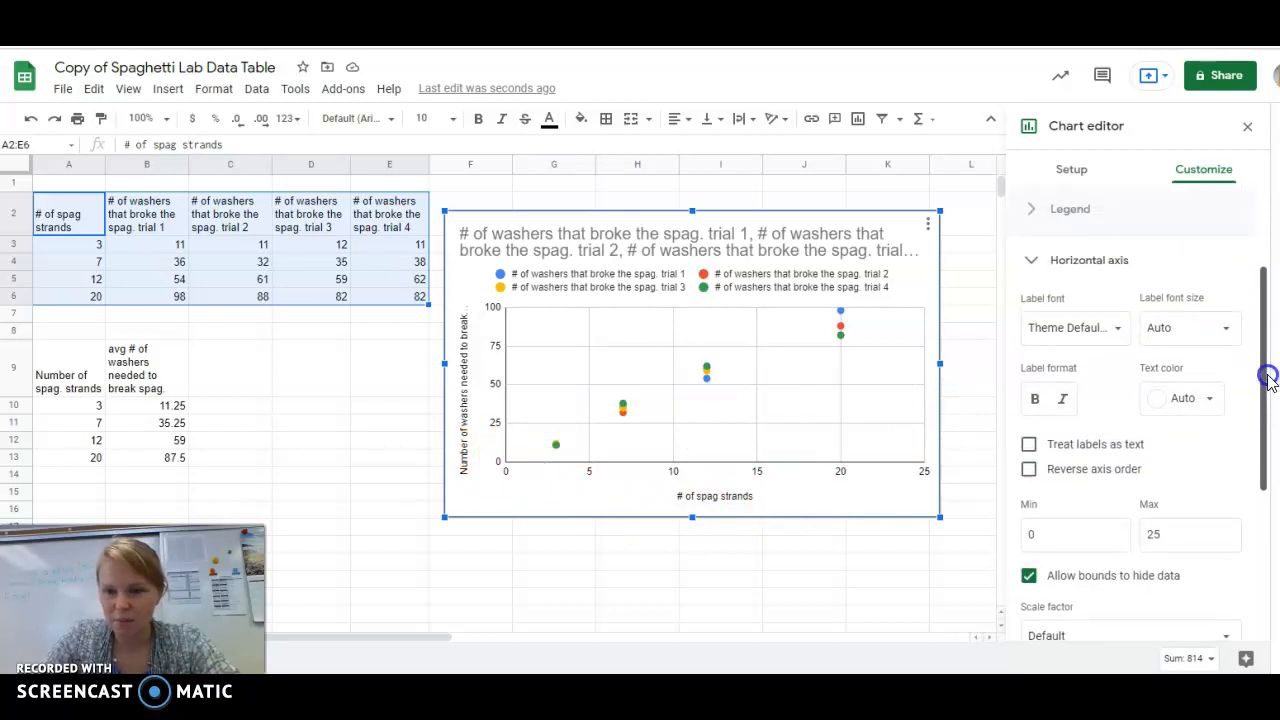
left_click(1034, 334)
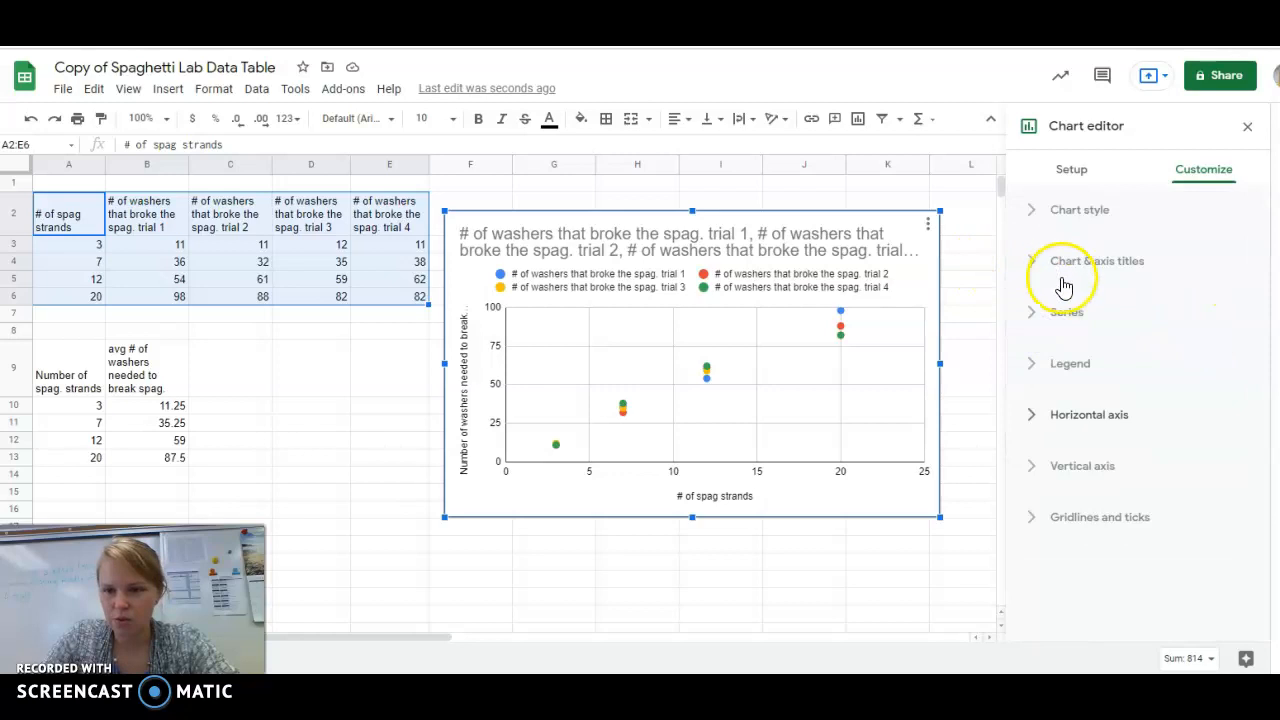
left_click(1033, 316)
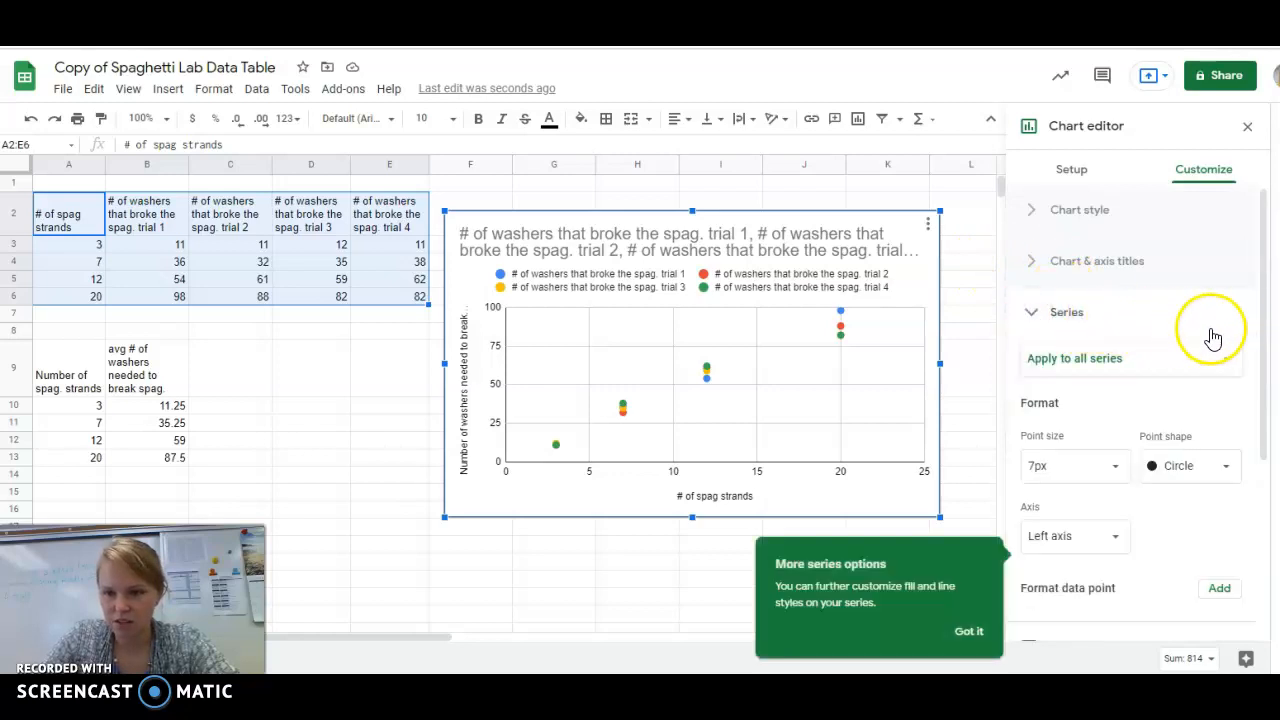
left_click_drag(1258, 348, 1260, 510)
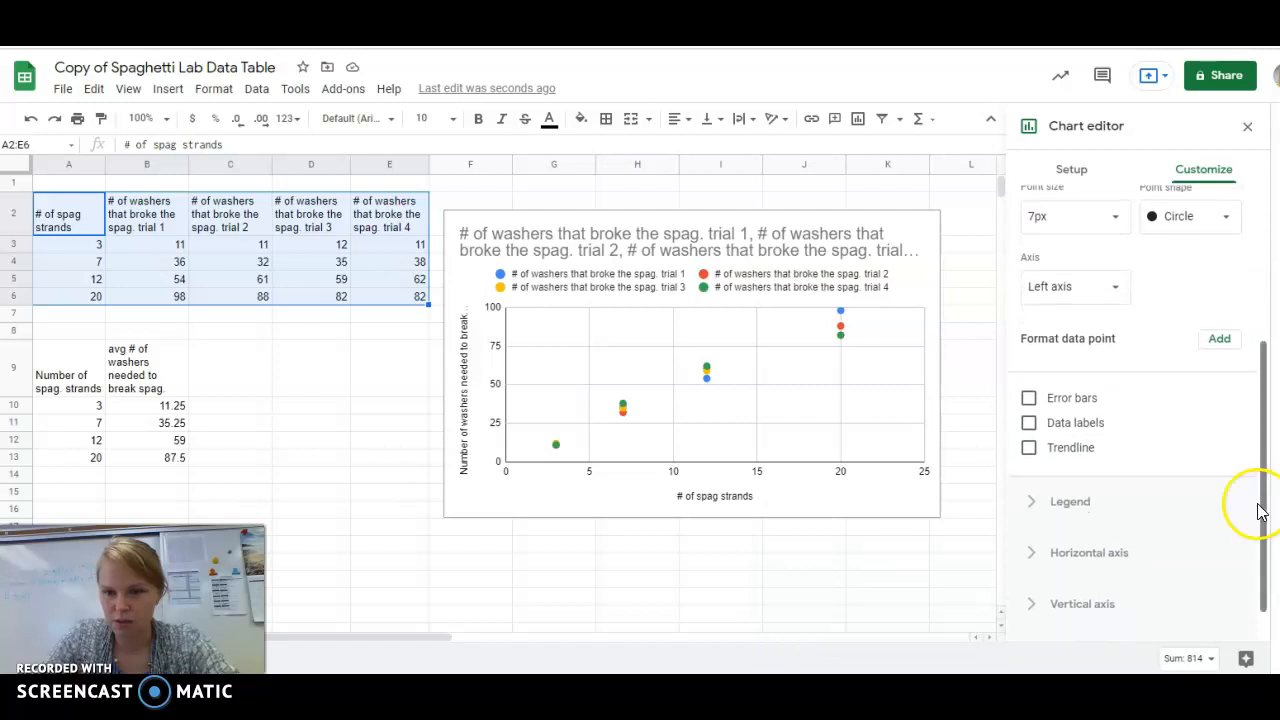
left_click(1029, 447)
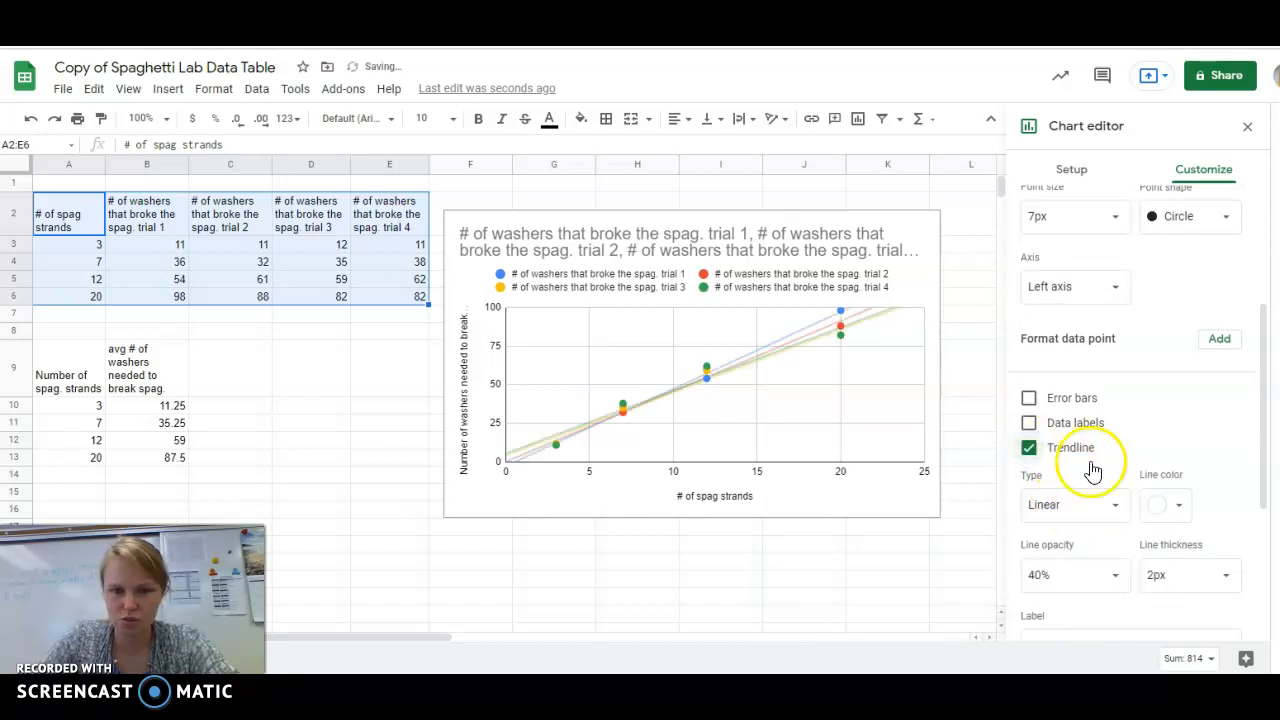
left_click_drag(1262, 443, 1264, 527)
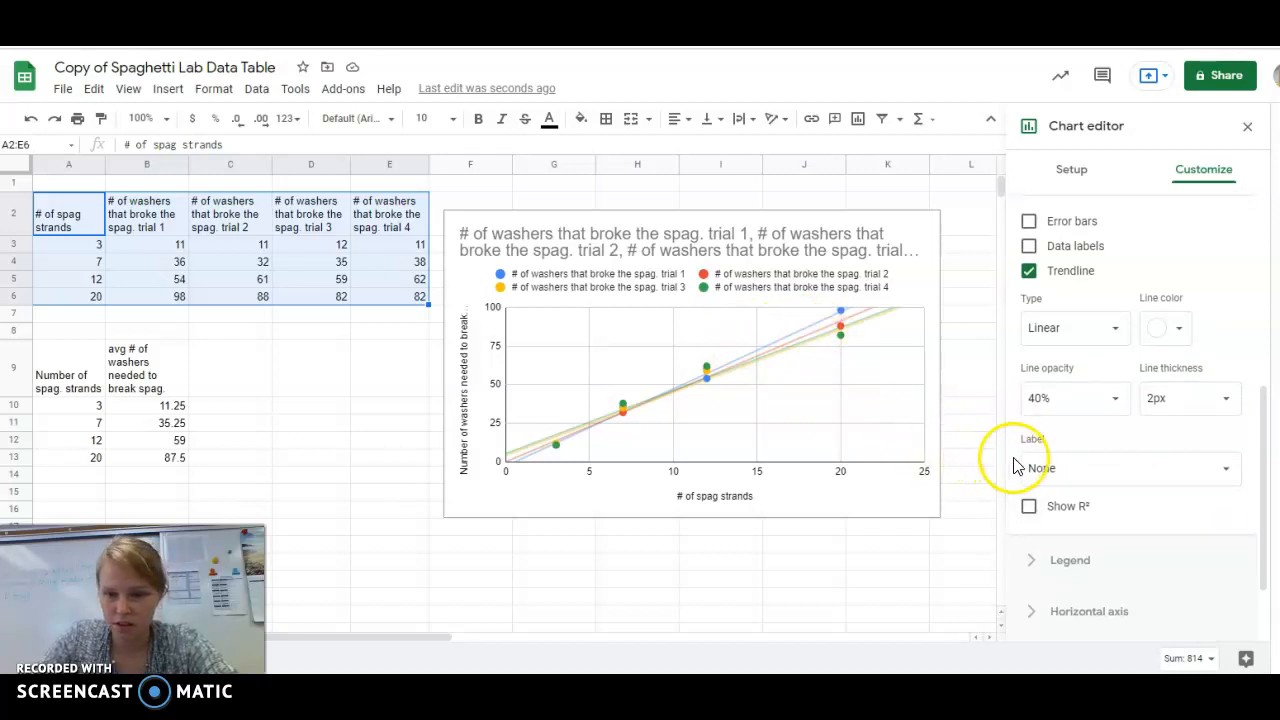
left_click(1134, 482)
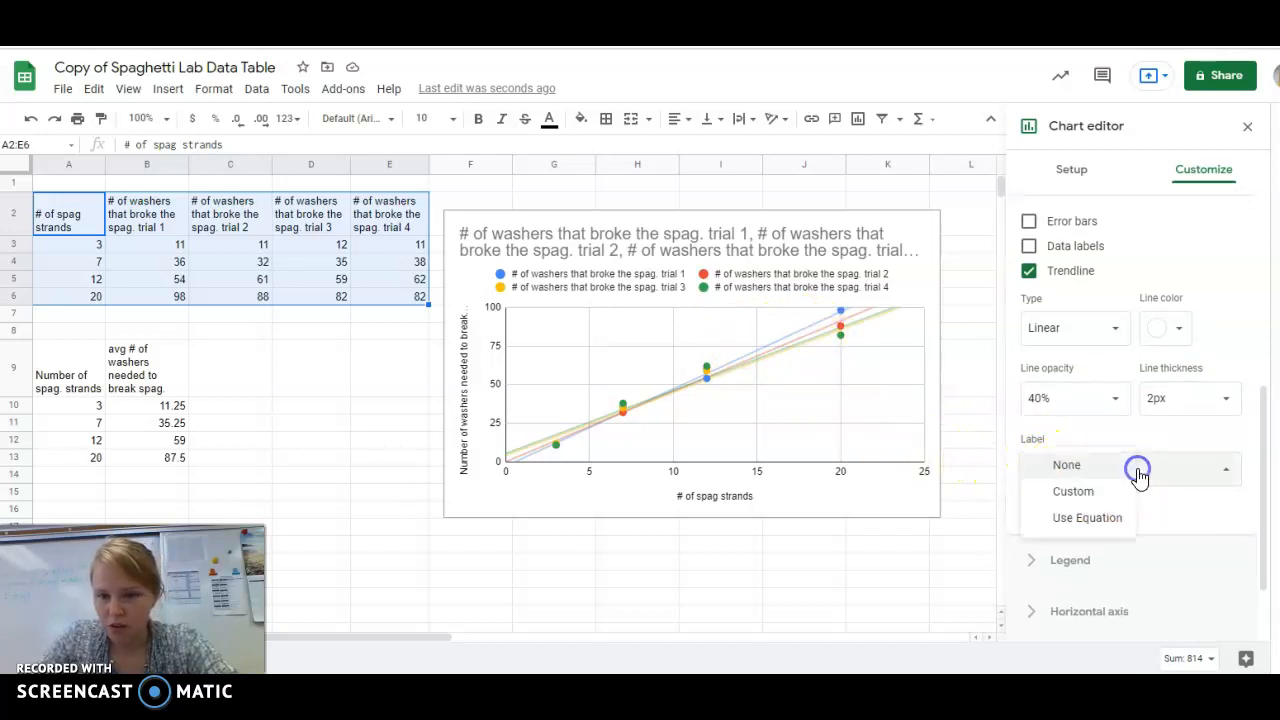
left_click(1121, 519)
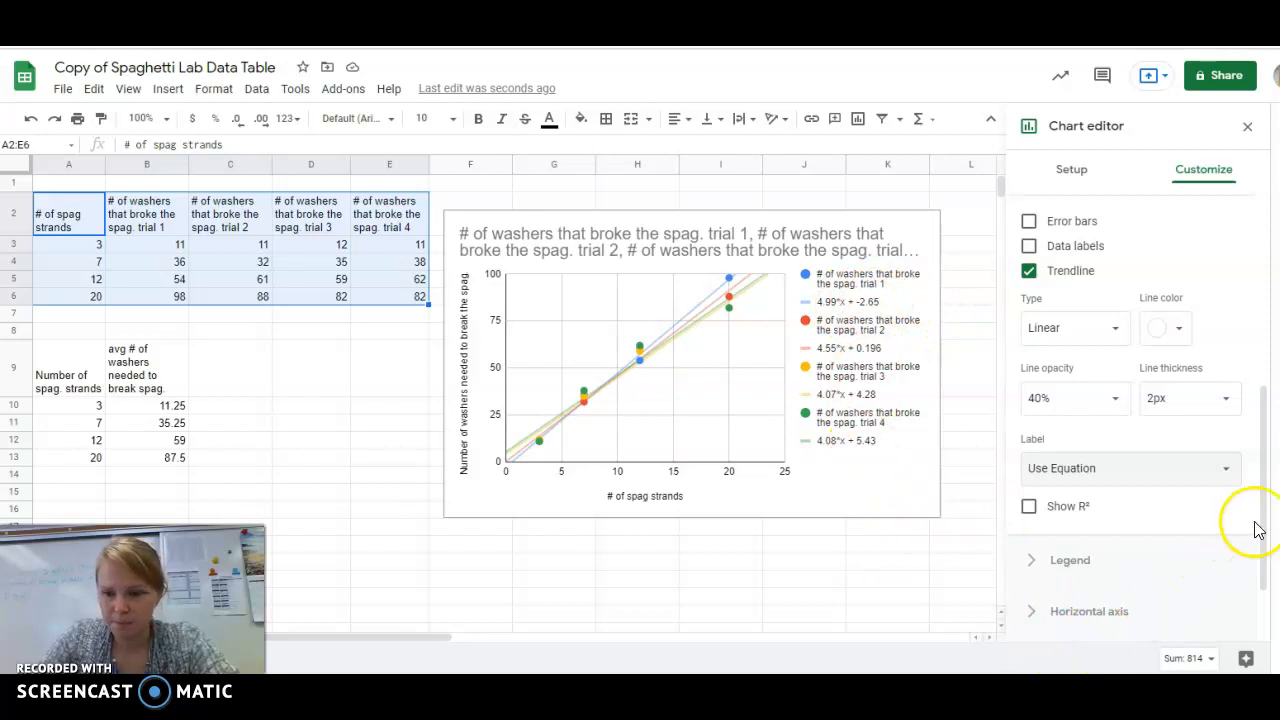
left_click_drag(1264, 545, 1260, 289)
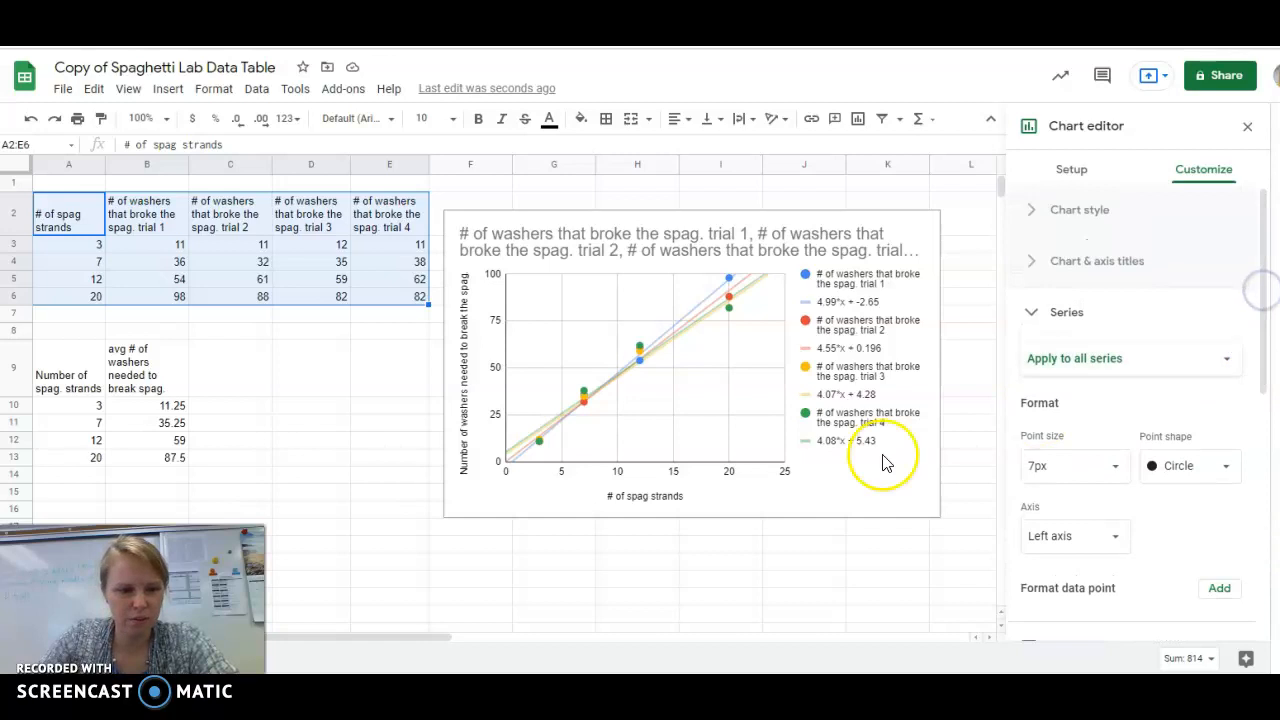
- Move the trial chart slightly up and to the right, and close its editor
left_click(862, 490)
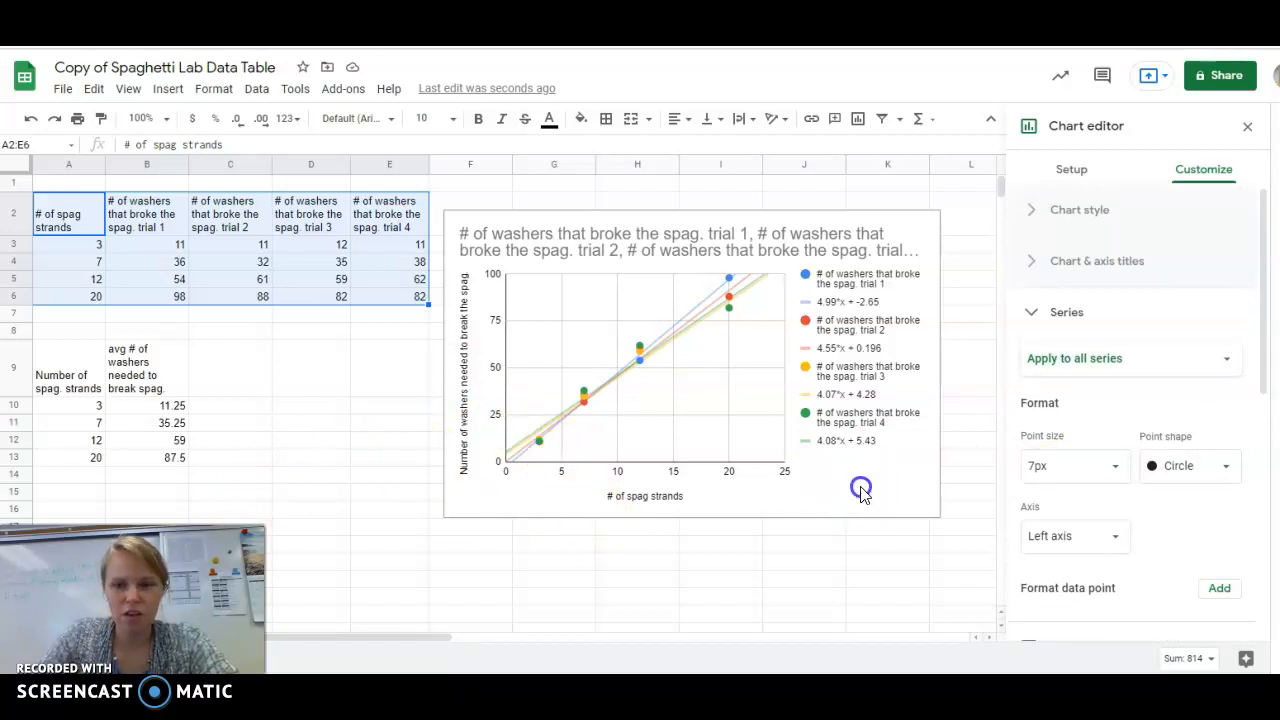
left_click_drag(909, 491, 931, 449)
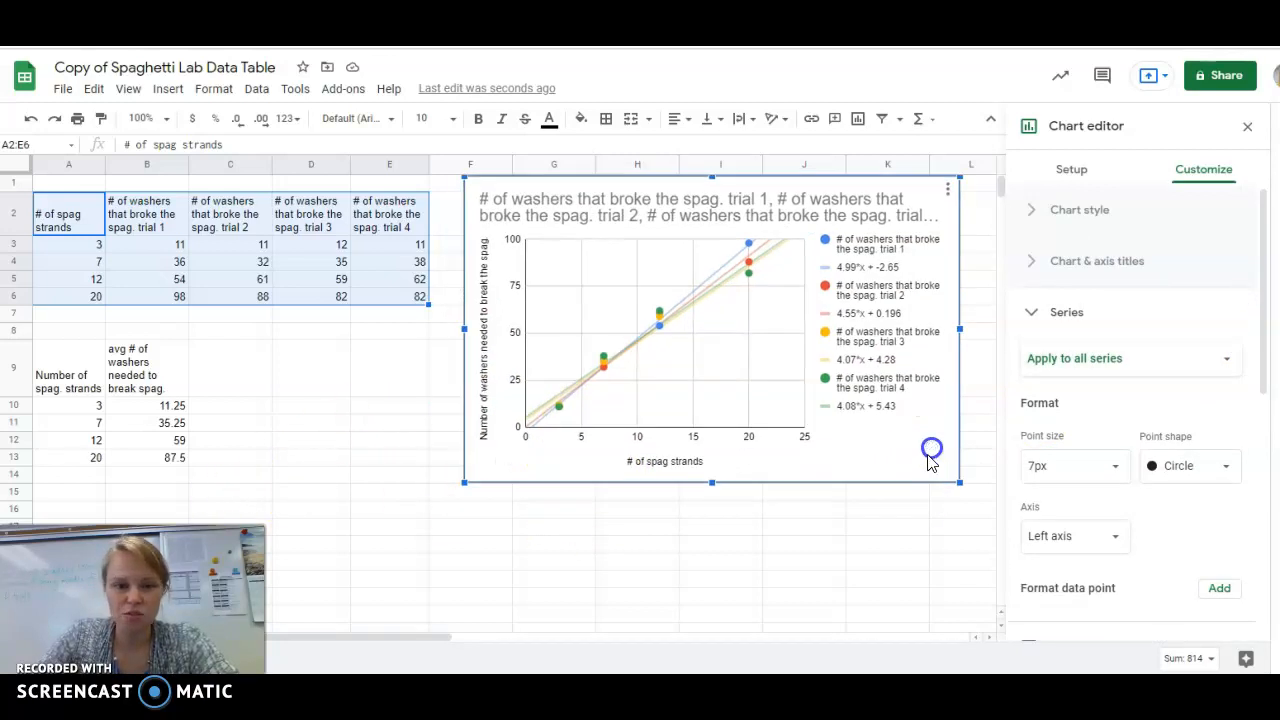
left_click(424, 524)
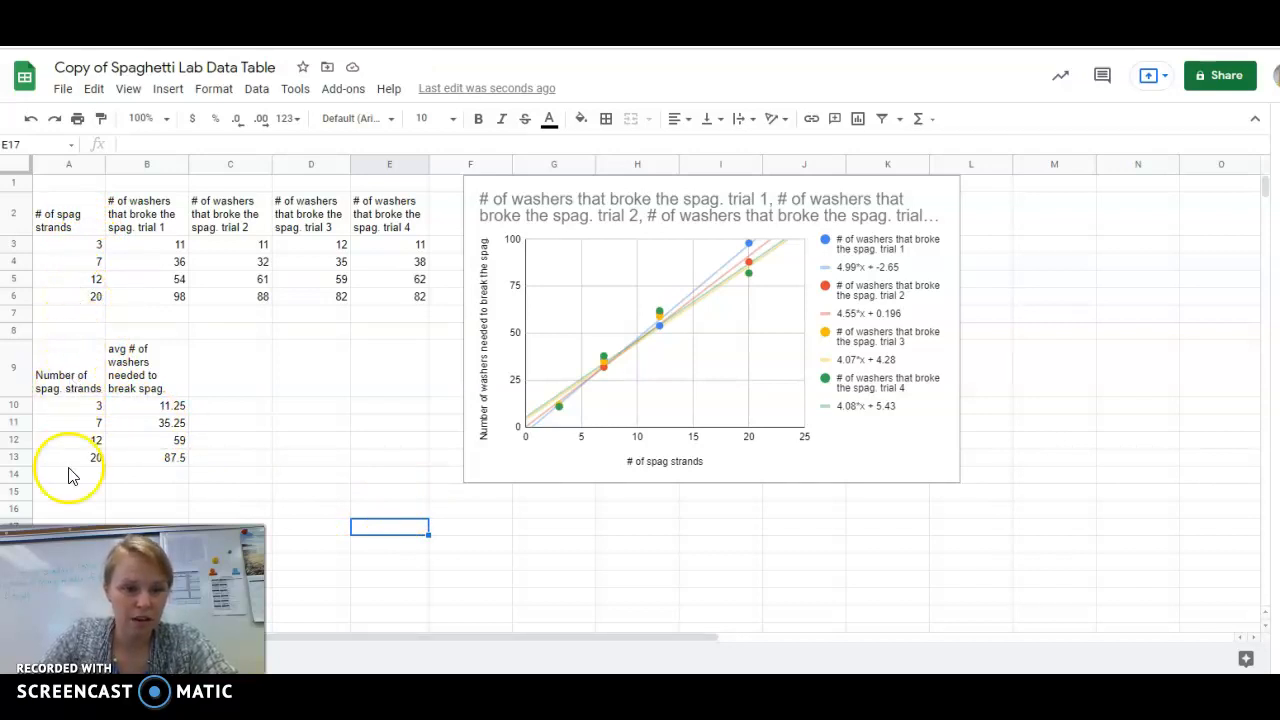
- Insert a scatter chart of the average washers per strand count from A9:B13
left_click_drag(57, 214, 62, 298)
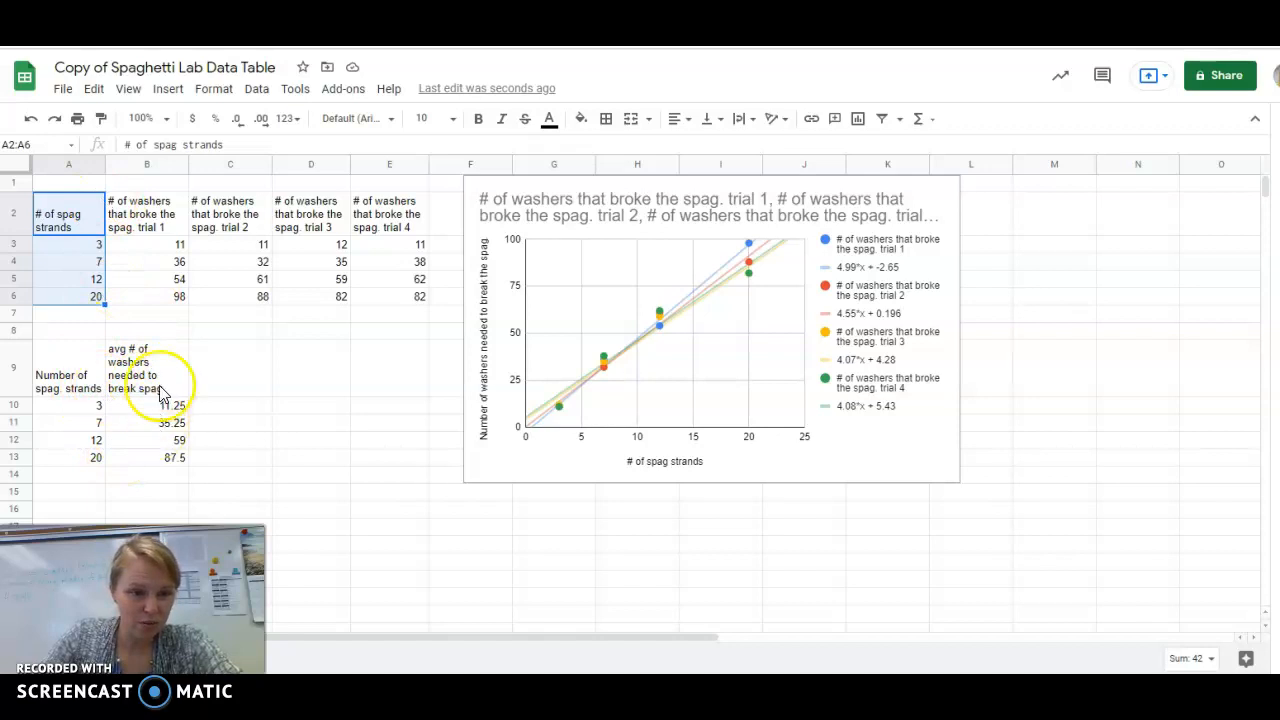
left_click(94, 388)
left_click_drag(94, 388, 168, 470)
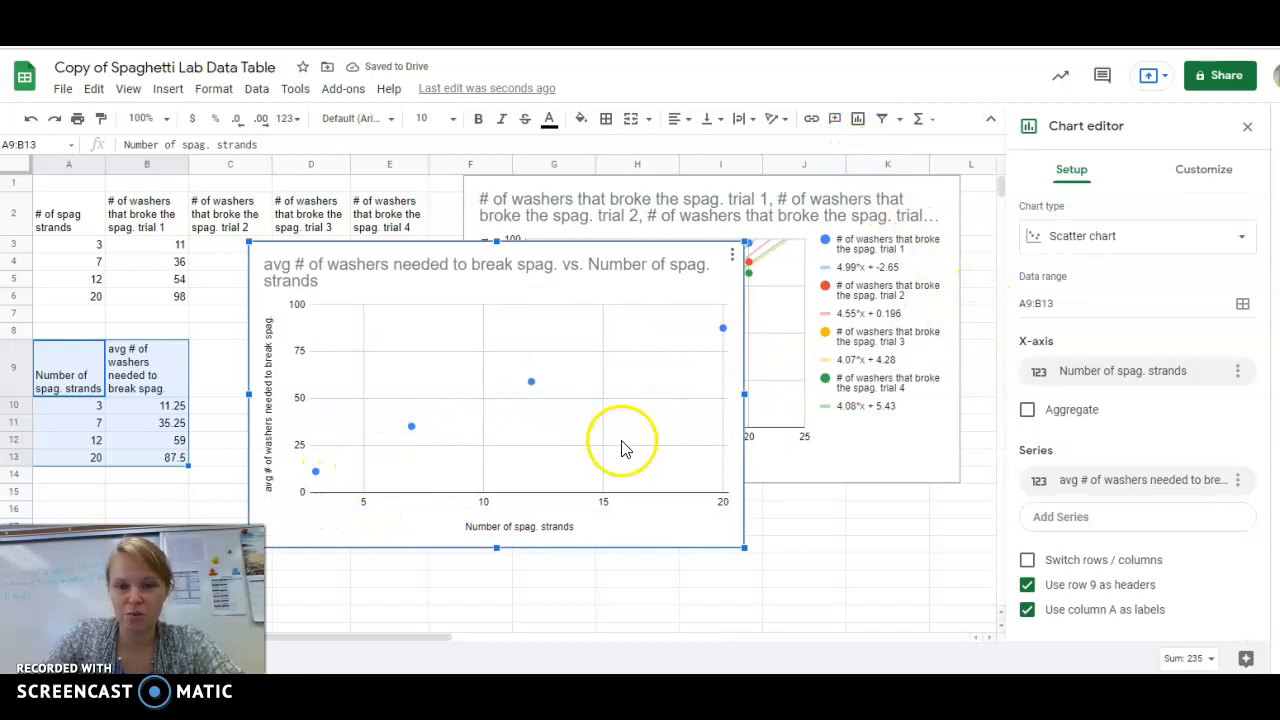
- Set the averages chart's horizontal axis to a minimum of 0 and a maximum of 25
left_click(1195, 168)
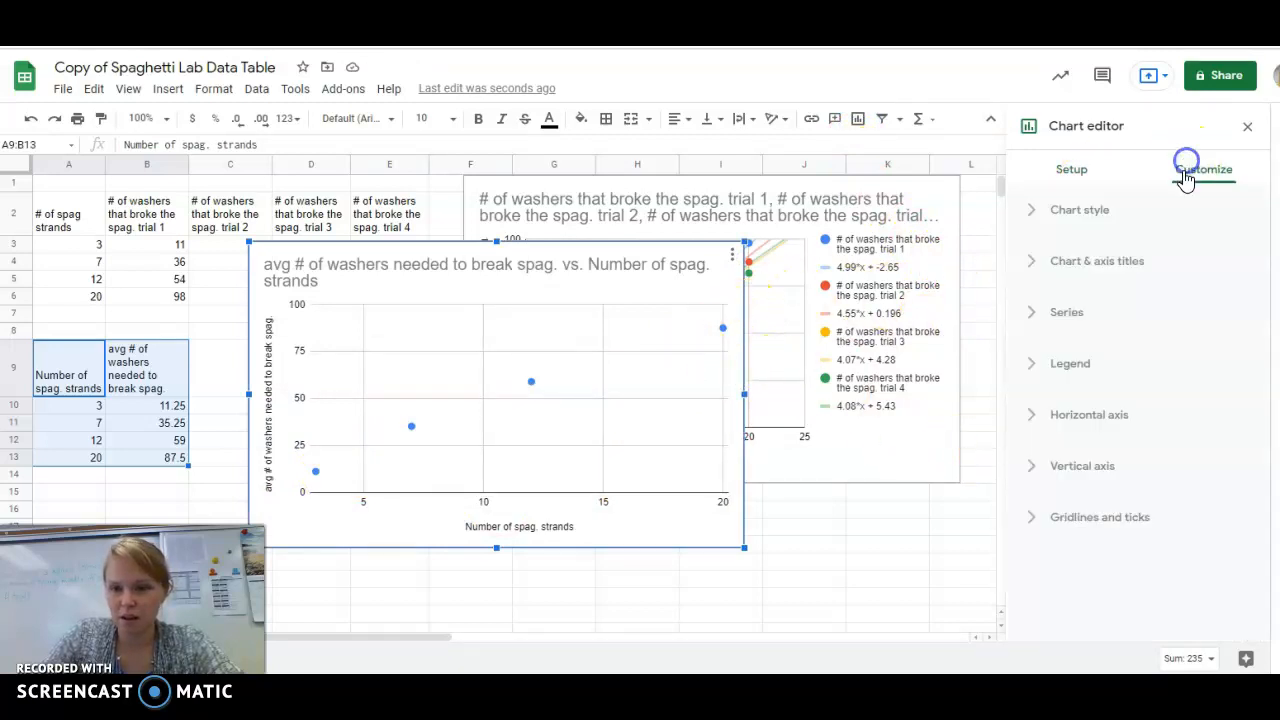
left_click(1033, 416)
scroll(1049, 500, "down", 4)
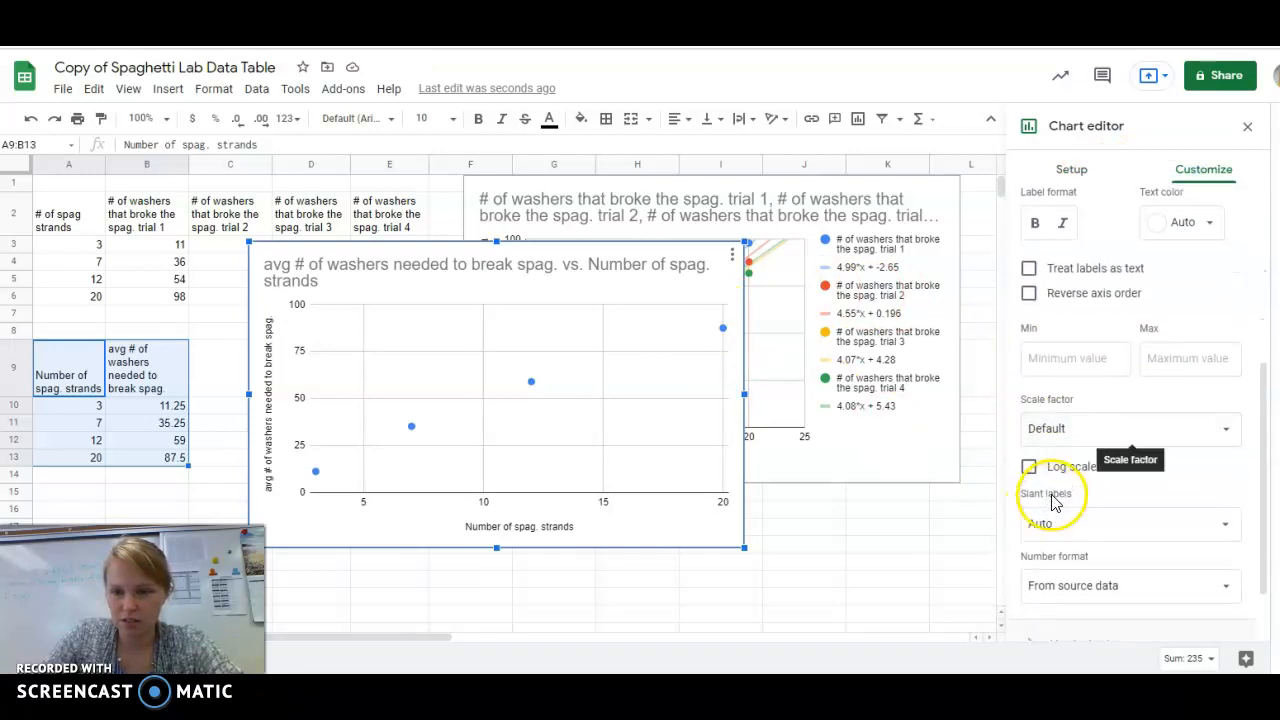
left_click(1050, 360)
type("0")
left_click(1180, 362)
type("25")
left_click(1014, 372)
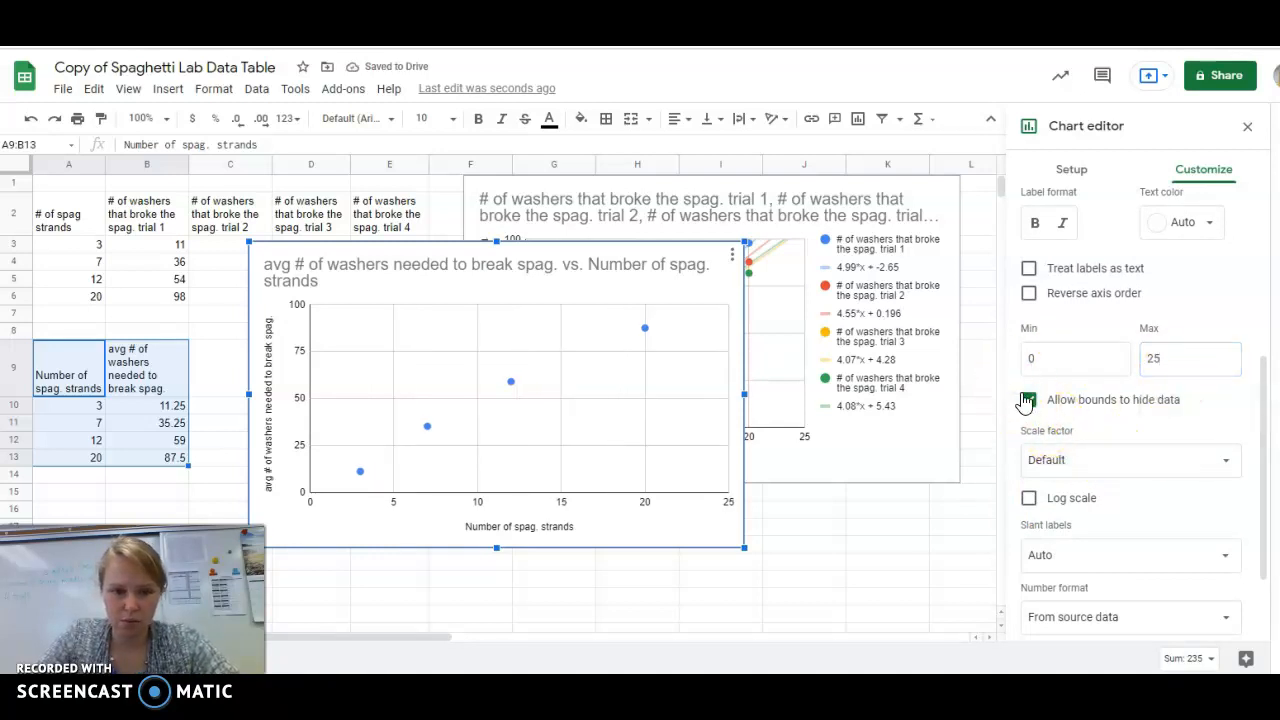
- Add a linear trendline to the averages series and label it with its equation
scroll(1114, 420, "down", 2)
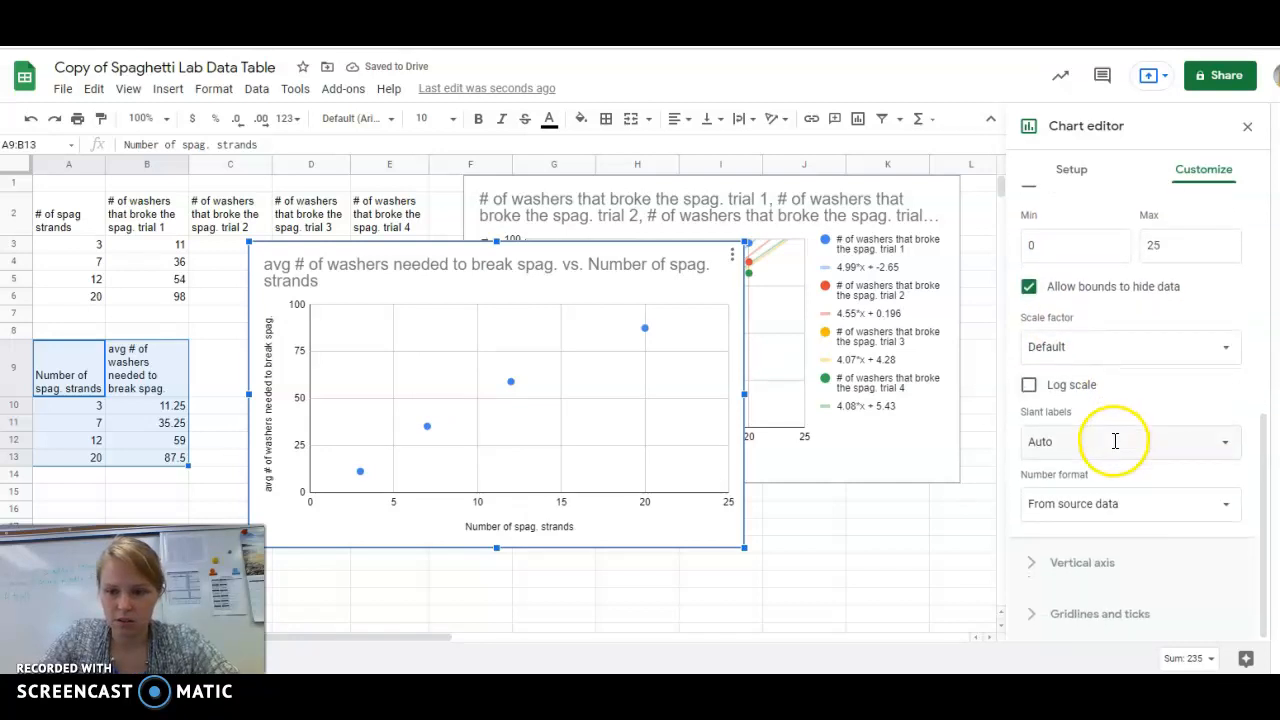
scroll(1054, 500, "up", 5)
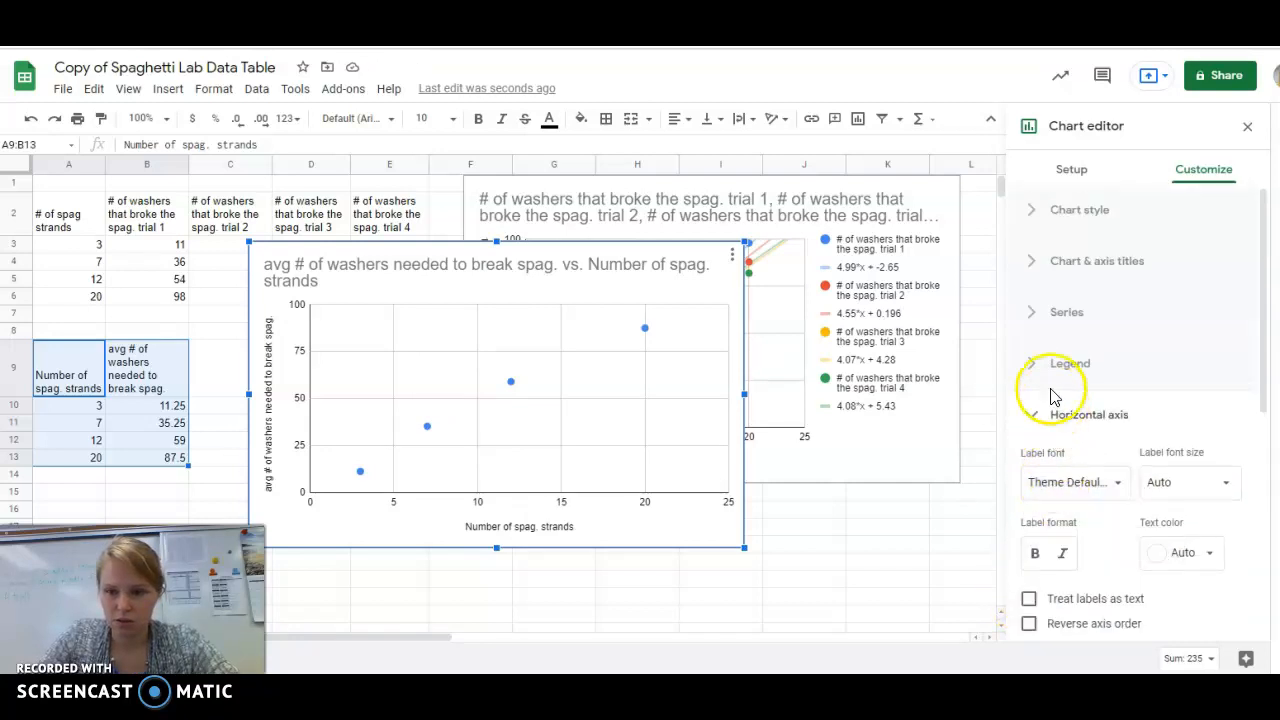
left_click(1031, 311)
scroll(1114, 420, "down", 5)
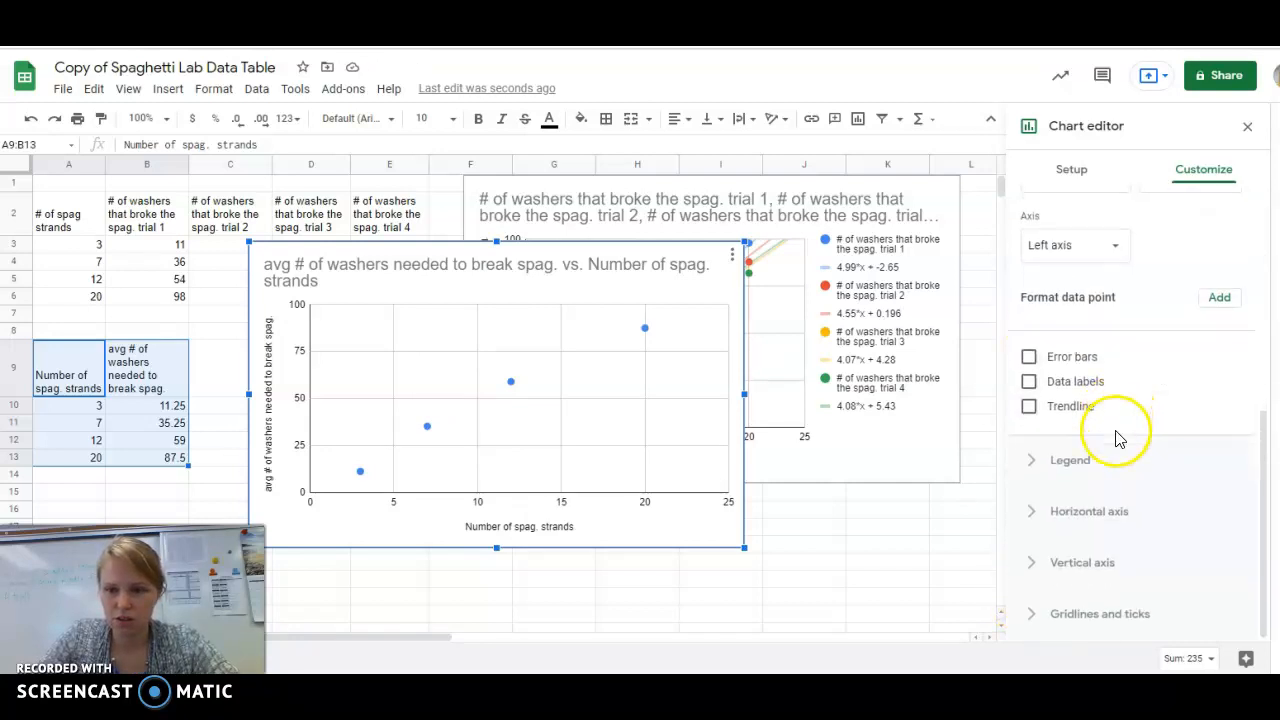
left_click(1029, 407)
scroll(1092, 545, "down", 1)
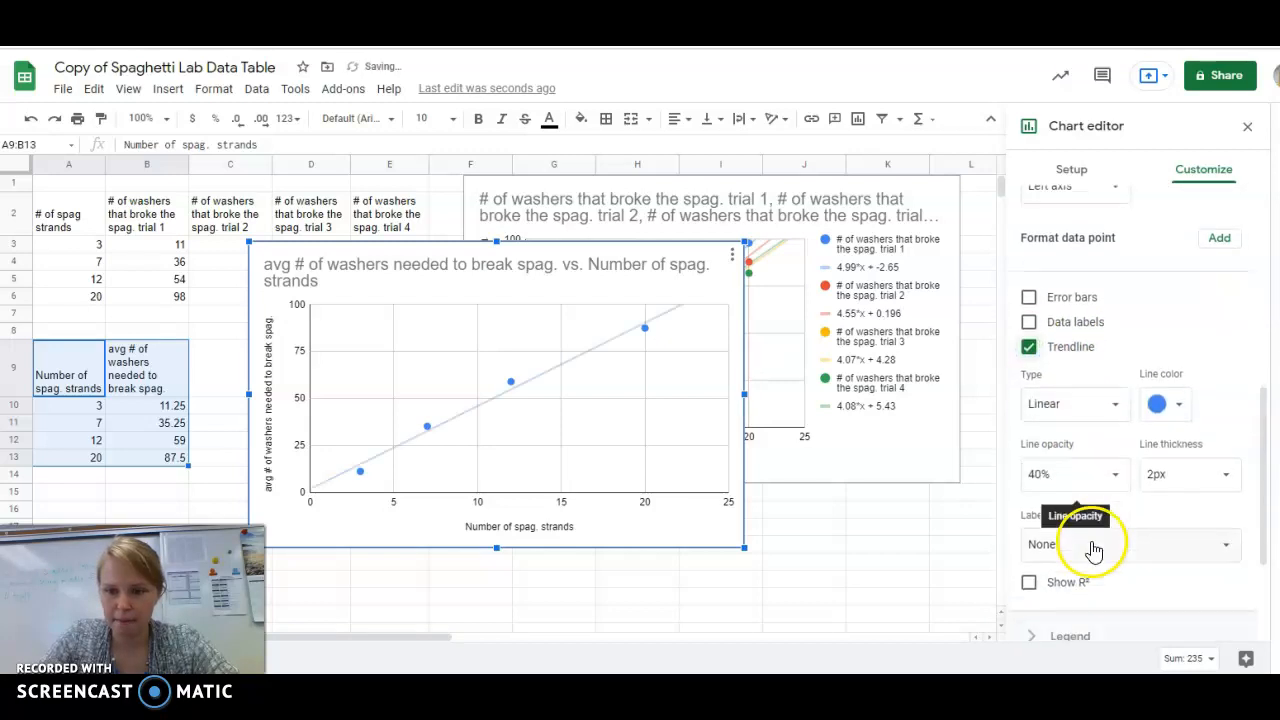
left_click(1090, 521)
left_click(1080, 570)
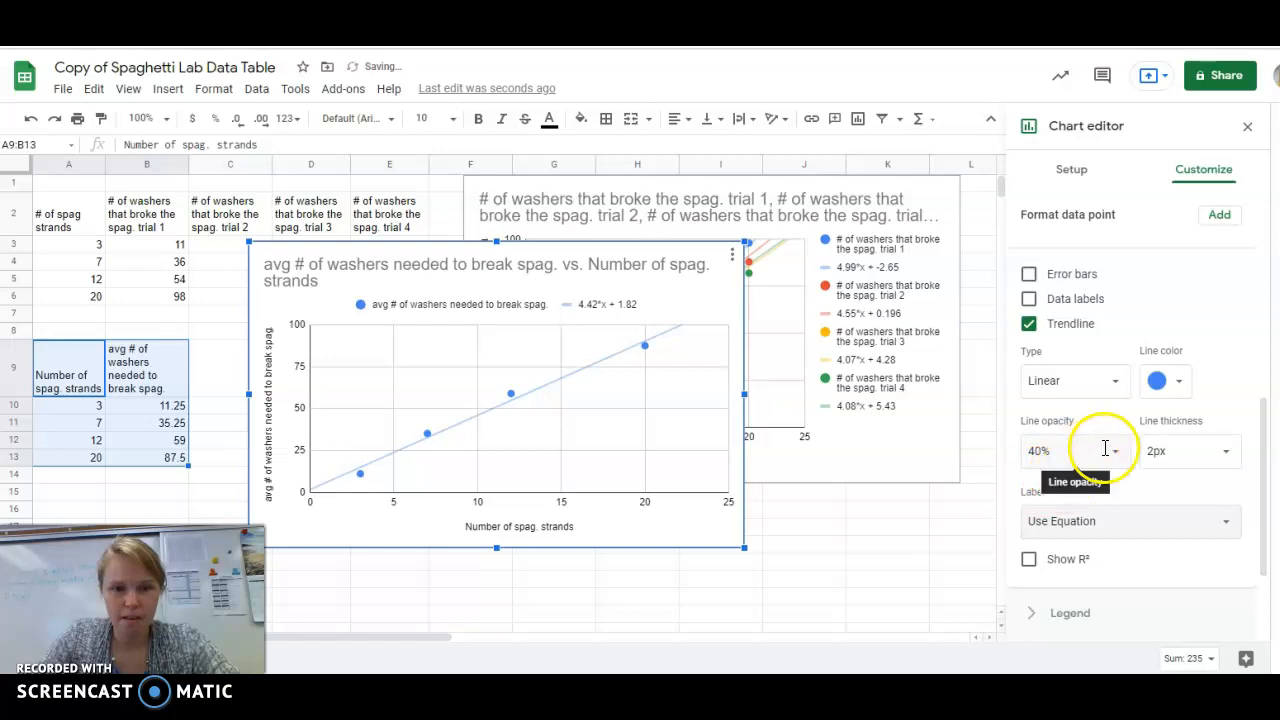
scroll(1108, 455, "up", 5)
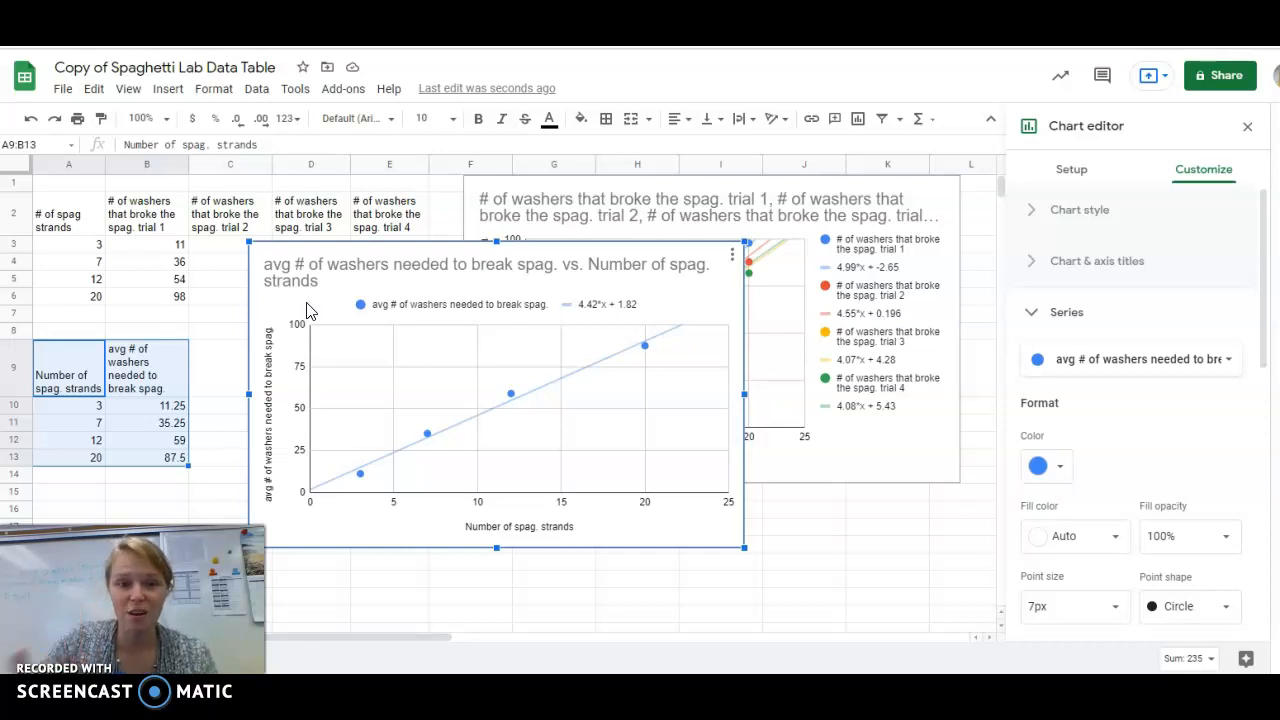
- Move the averages chart and the trial chart to the right, well clear of the data tables
left_click_drag(725, 300, 751, 314)
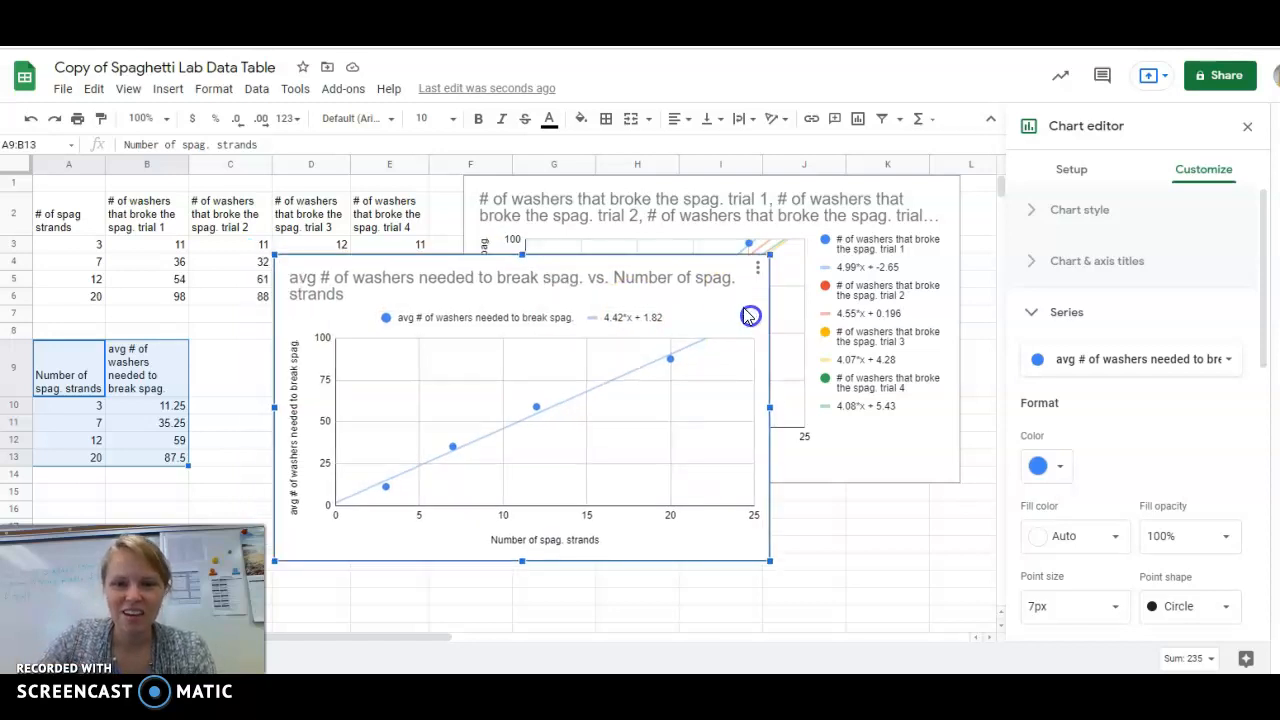
left_click_drag(898, 395, 1115, 474)
left_click(374, 224)
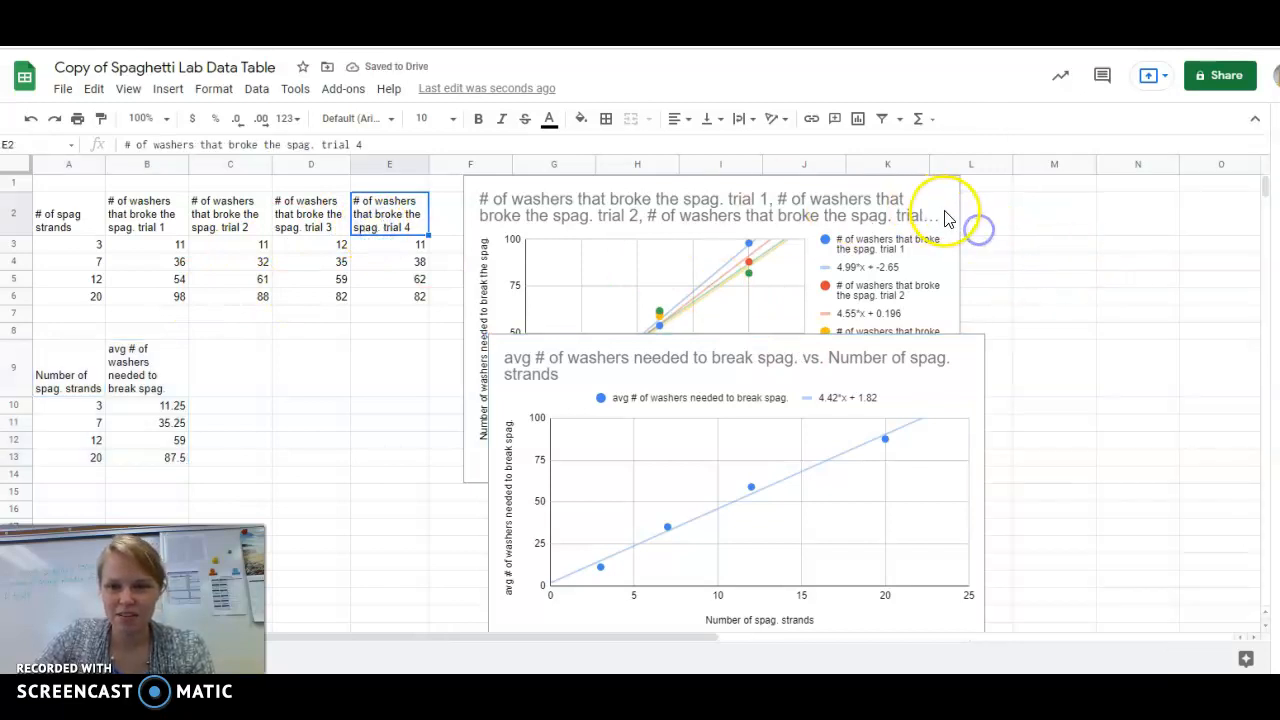
left_click_drag(944, 216, 1262, 300)
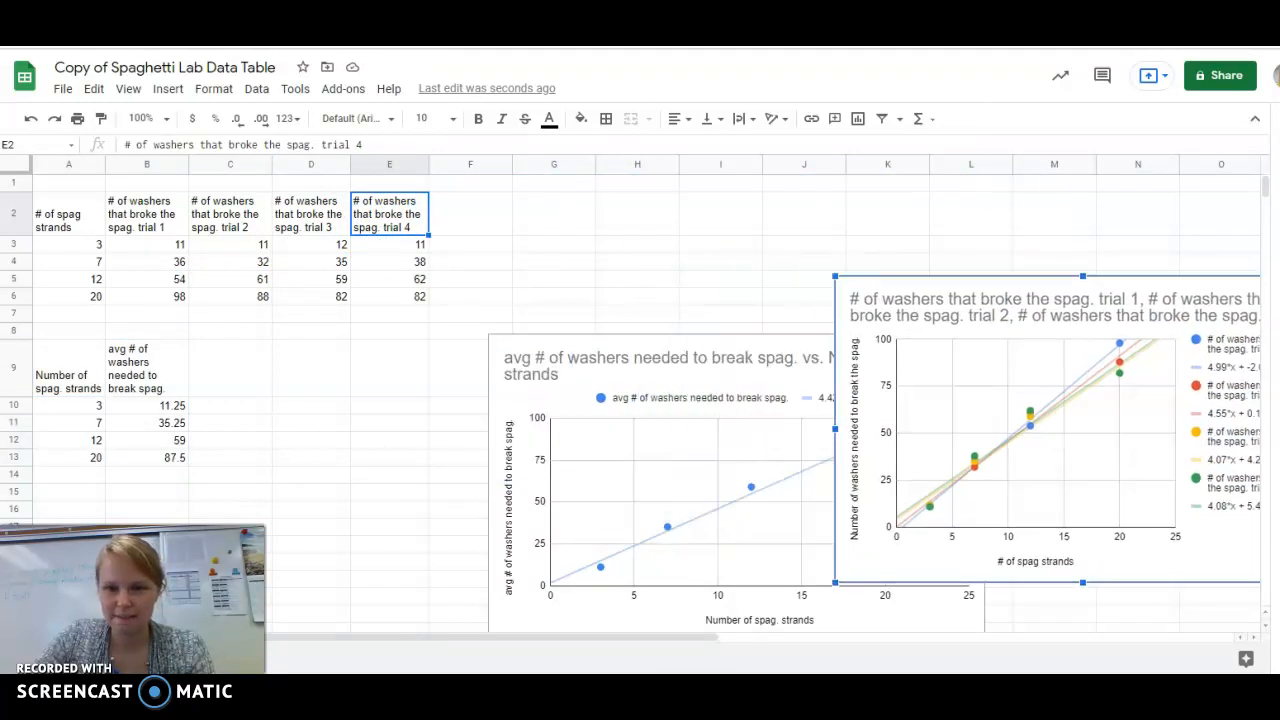
left_click(770, 375)
left_click_drag(966, 380, 1253, 423)
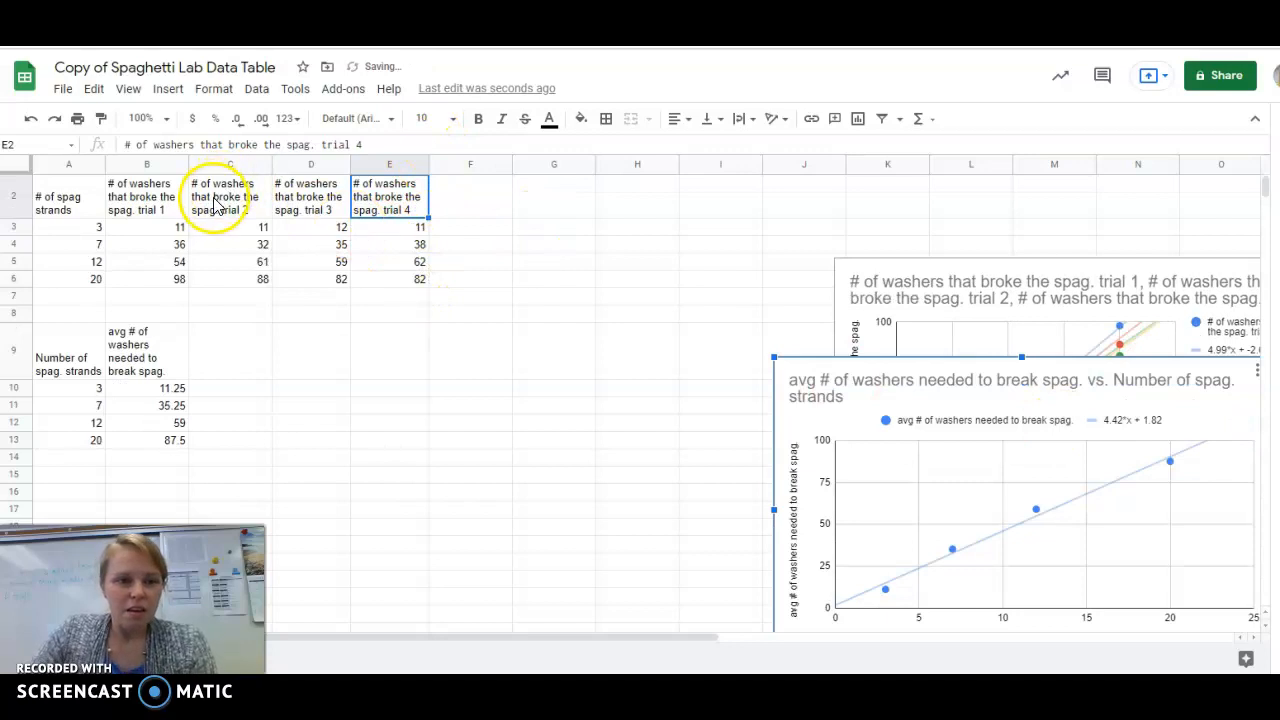
- Set the text wrapping of the trial table's header cells A2:E2 to overflow
left_click_drag(74, 194, 414, 200)
left_click(745, 119)
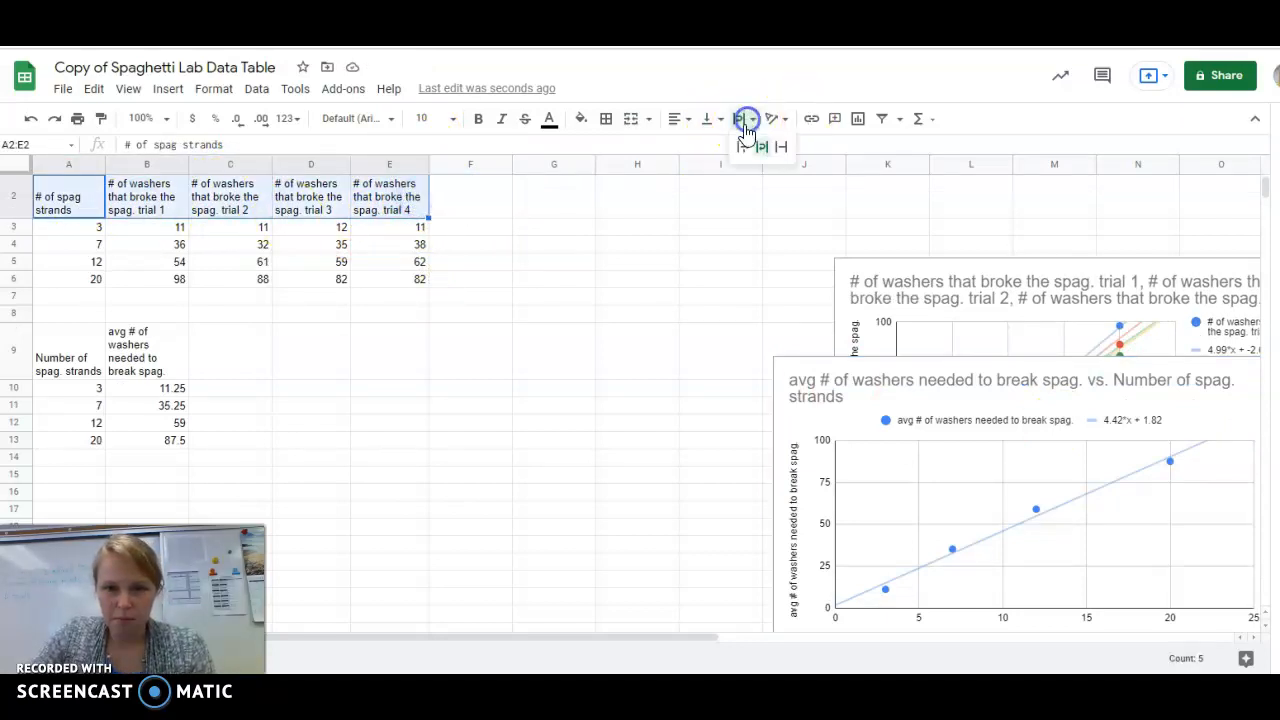
left_click(746, 147)
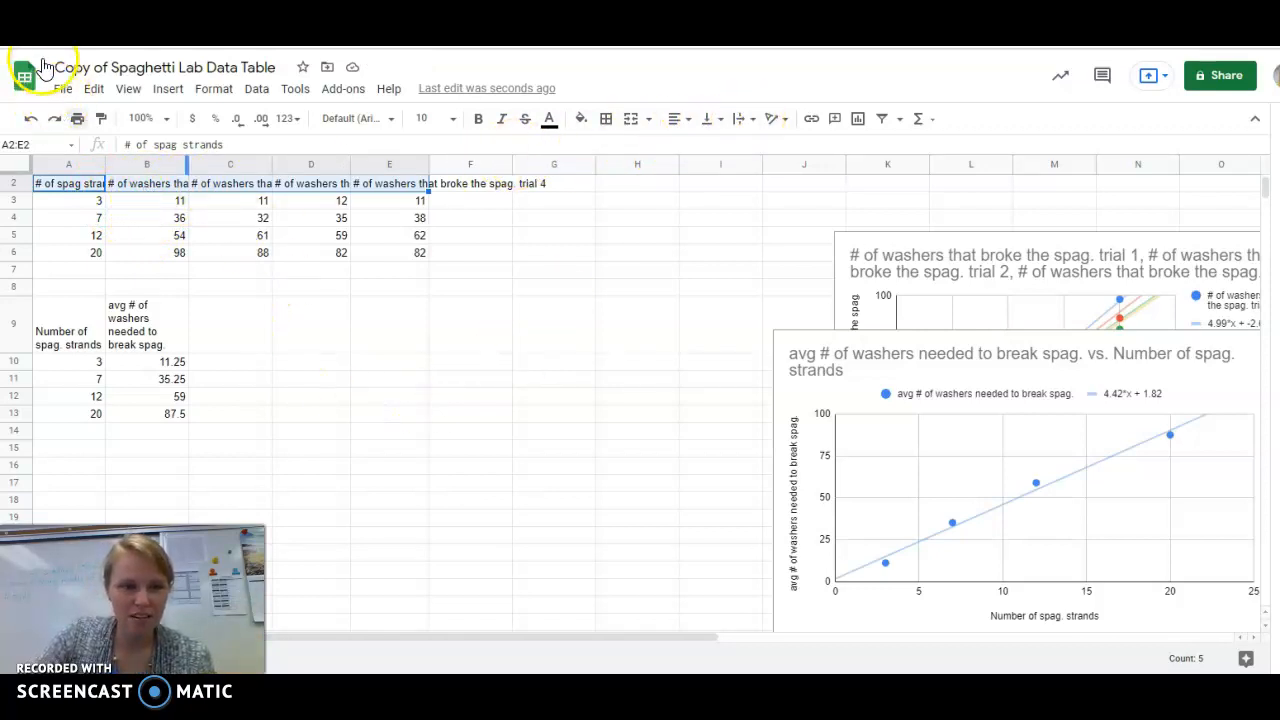
- Set the text wrapping of the trial table's header cells A2:E2 to wrap
left_click(748, 121)
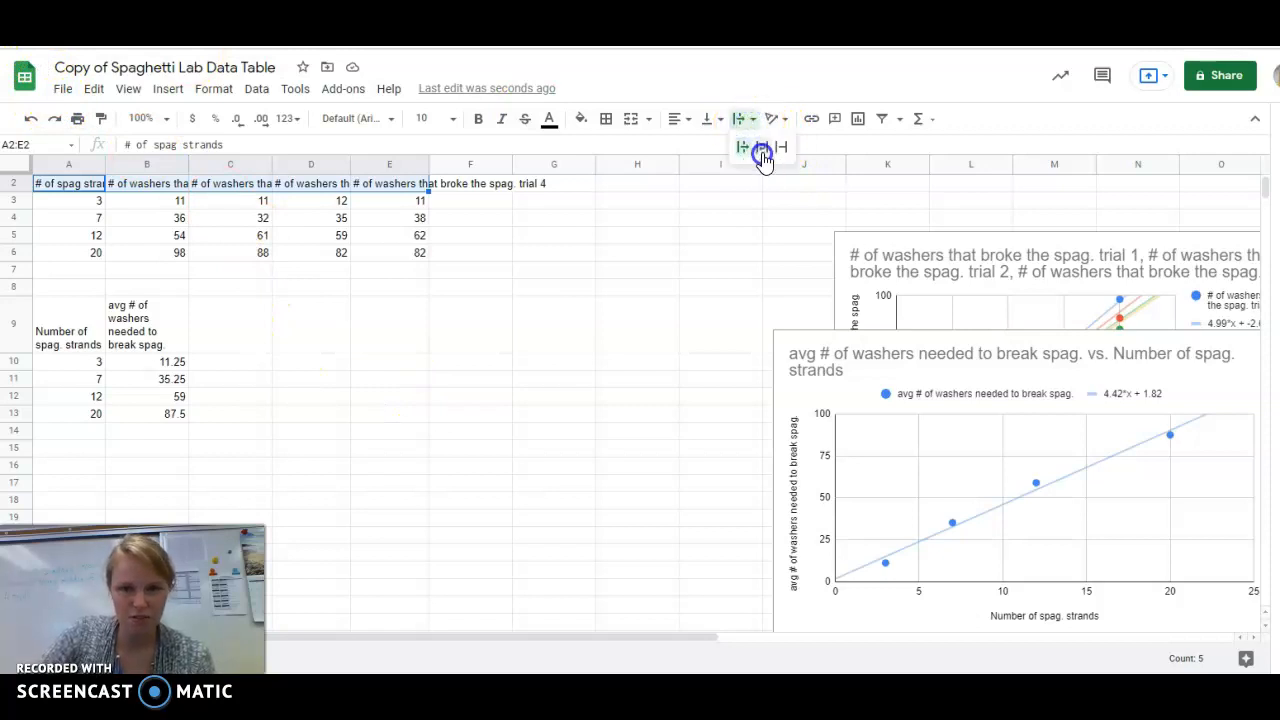
left_click(762, 149)
left_click(746, 121)
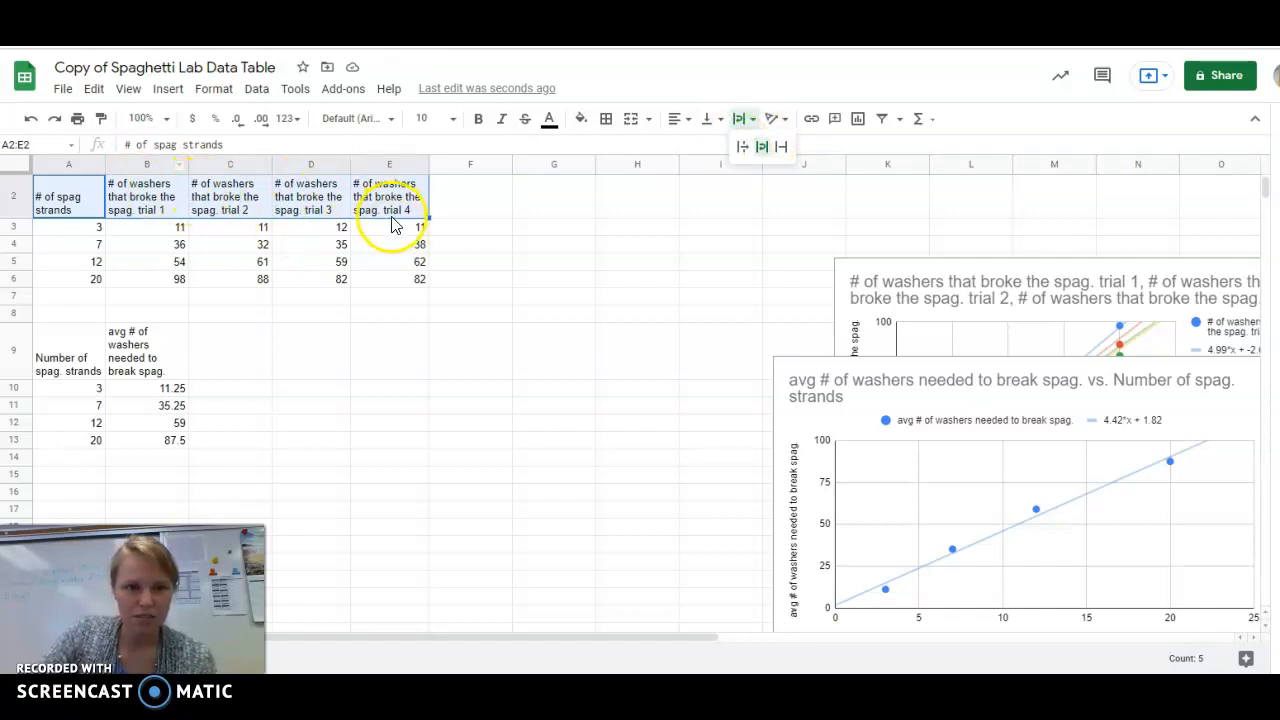
left_click(60, 205)
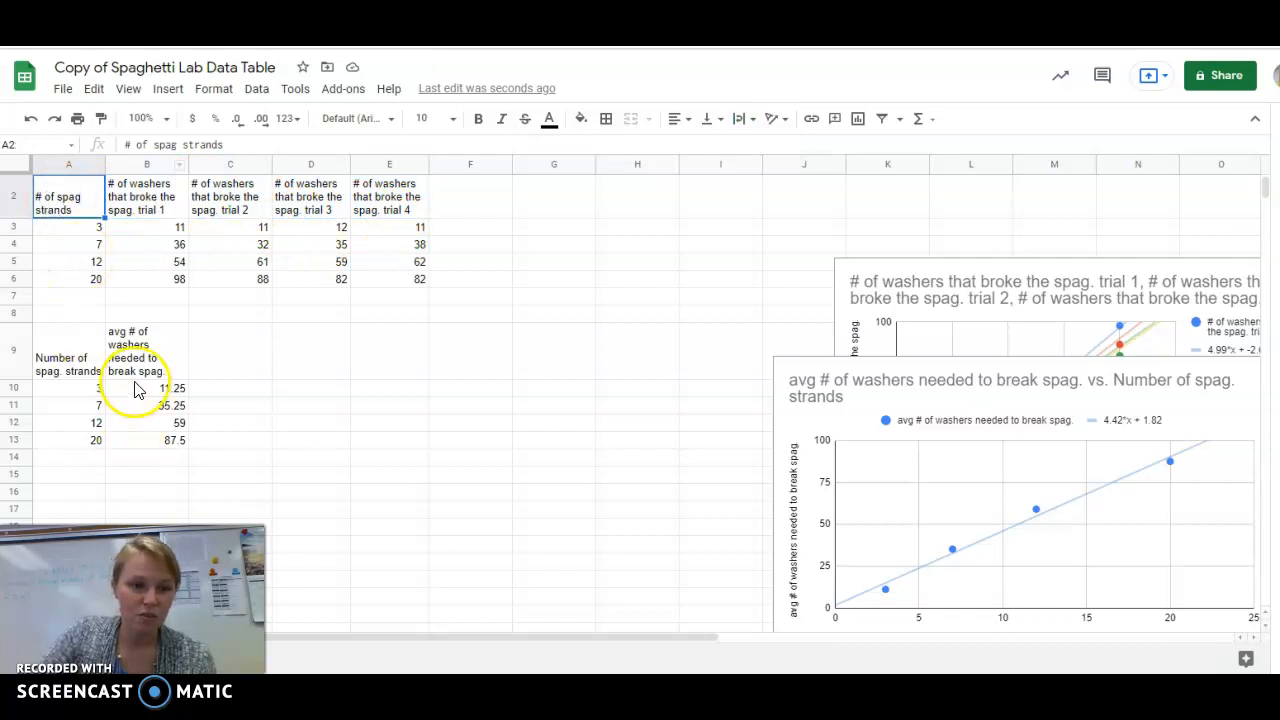
- Apply borders to all cells of the trial table, A2:E6
left_click_drag(84, 218, 408, 288)
left_click(606, 118)
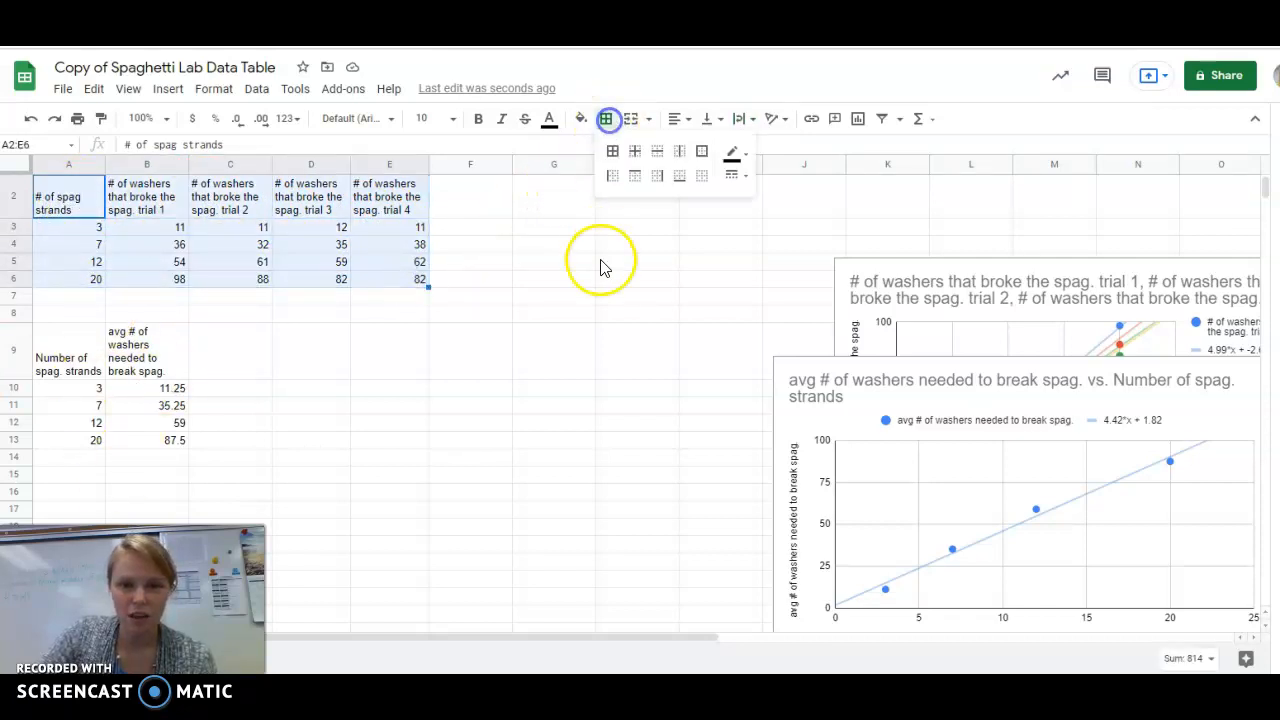
left_click(612, 152)
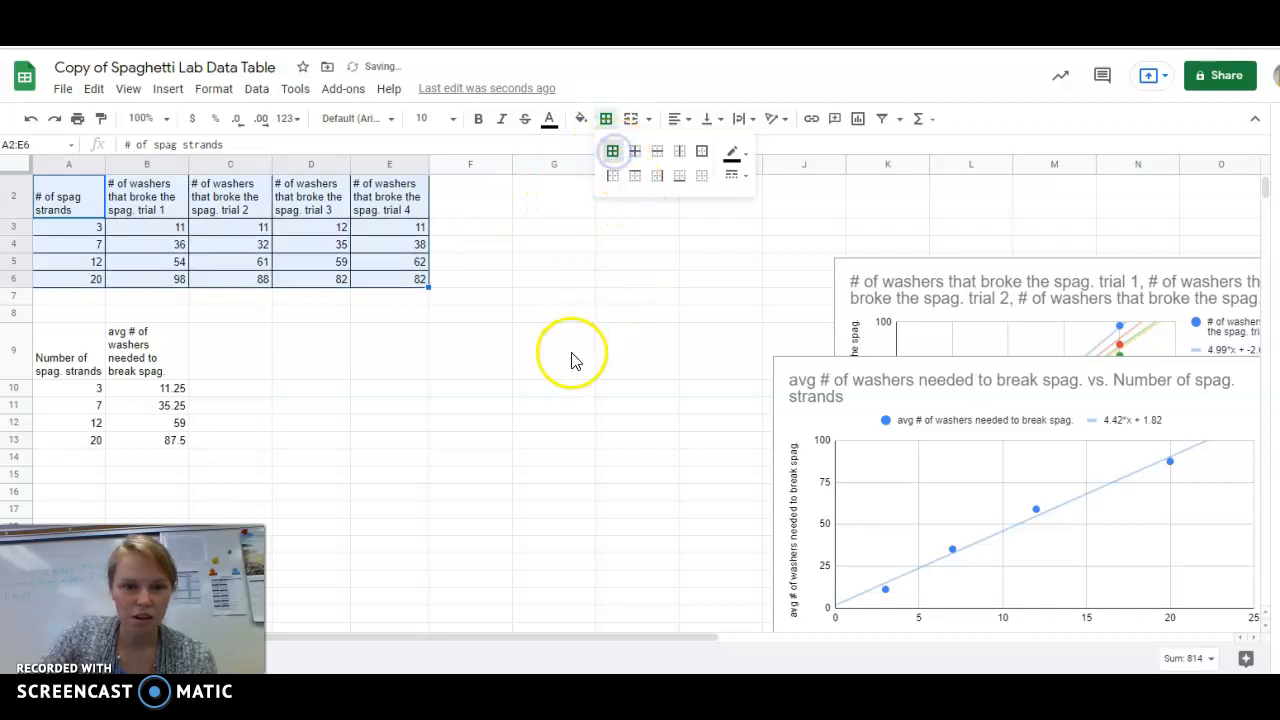
left_click(427, 375)
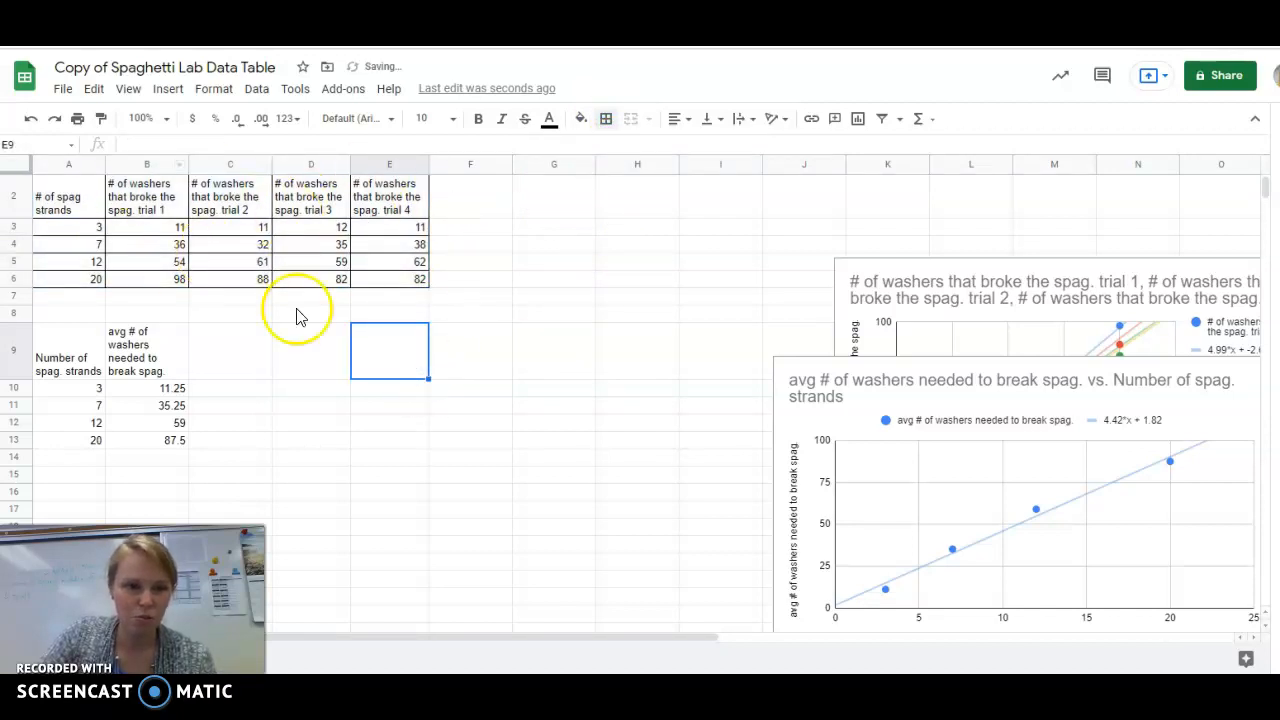
- Apply borders to all cells of the averages table, A9:B13
left_click(302, 362)
left_click_drag(57, 375, 180, 445)
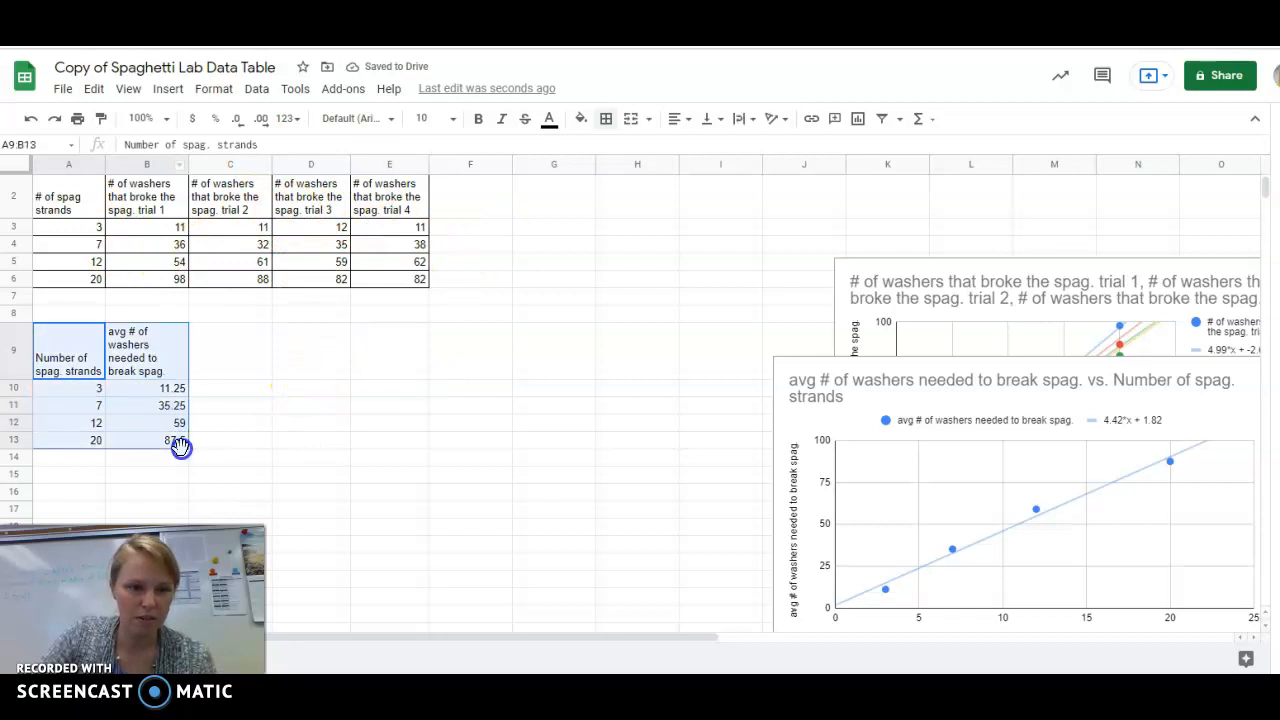
left_click(605, 119)
left_click(612, 151)
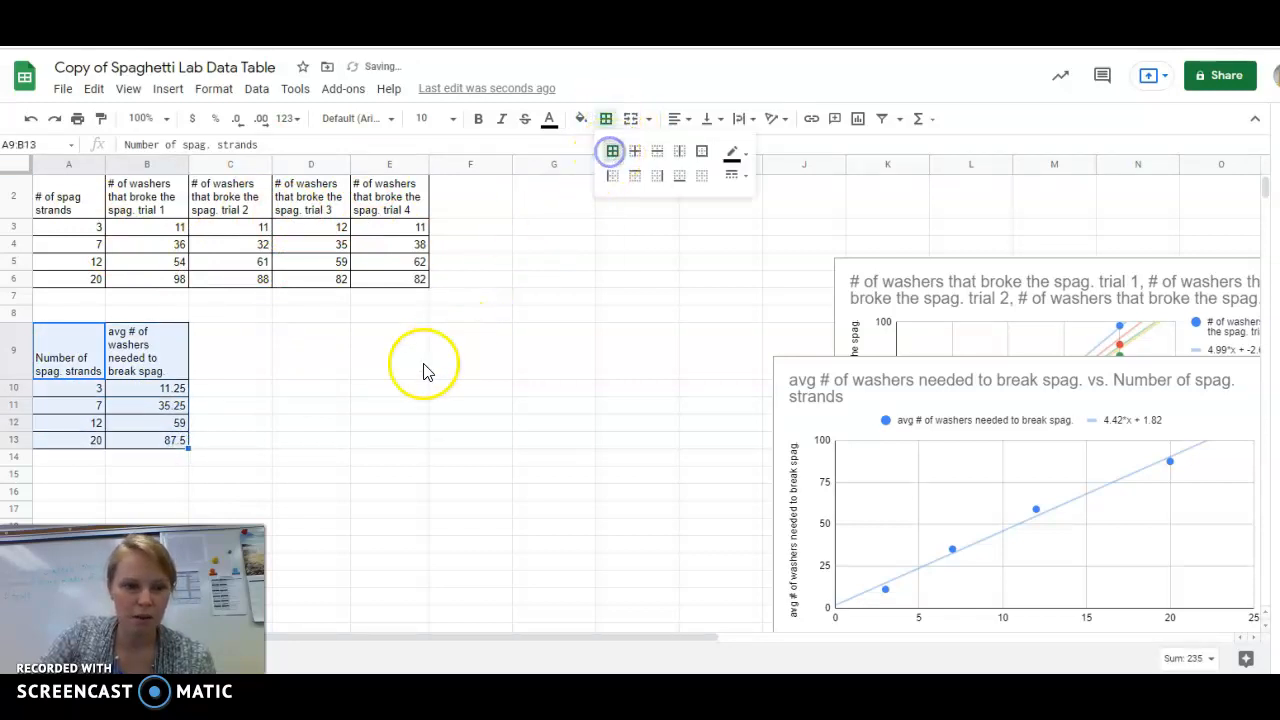
left_click(424, 371)
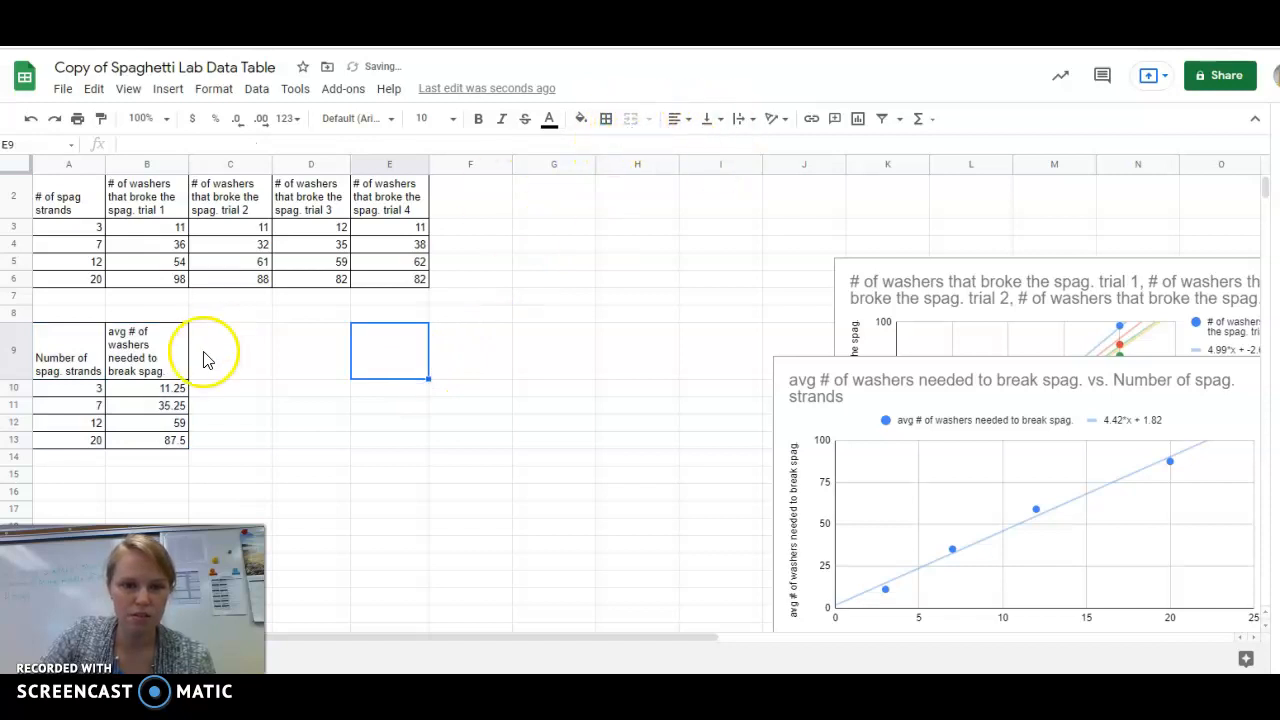
left_click_drag(30, 394, 60, 442)
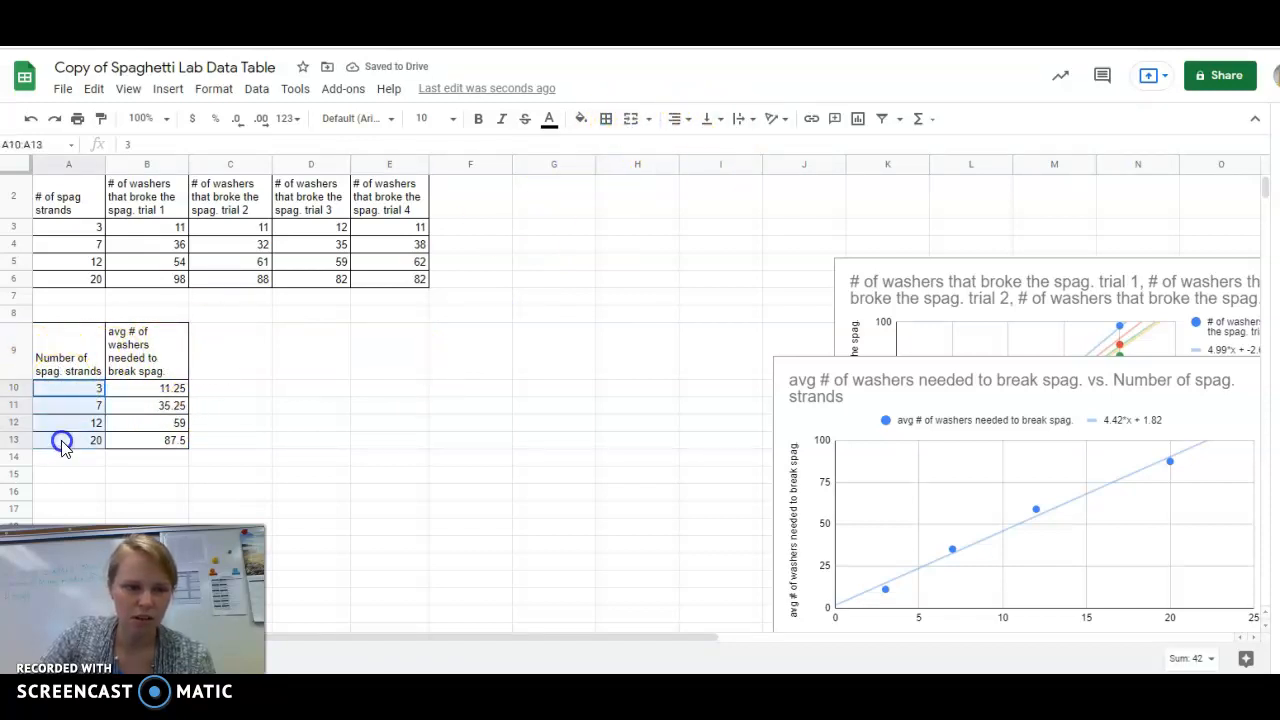
left_click(647, 119)
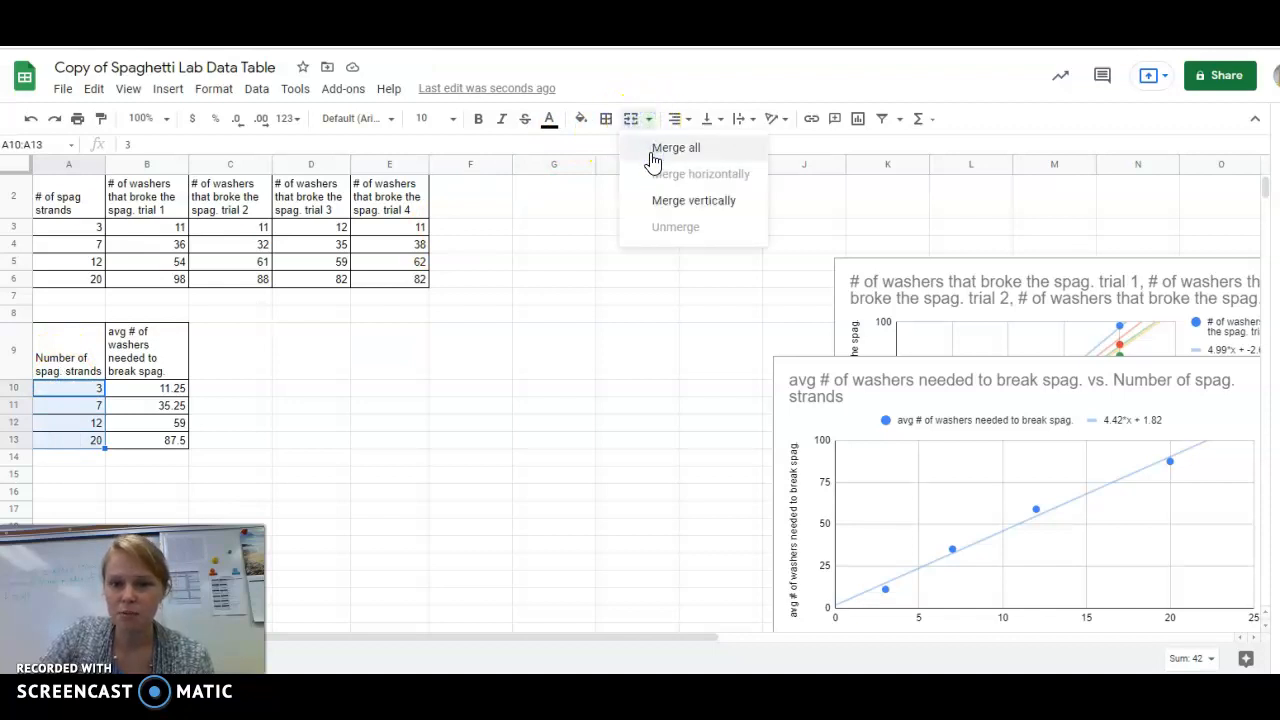
left_click(590, 214)
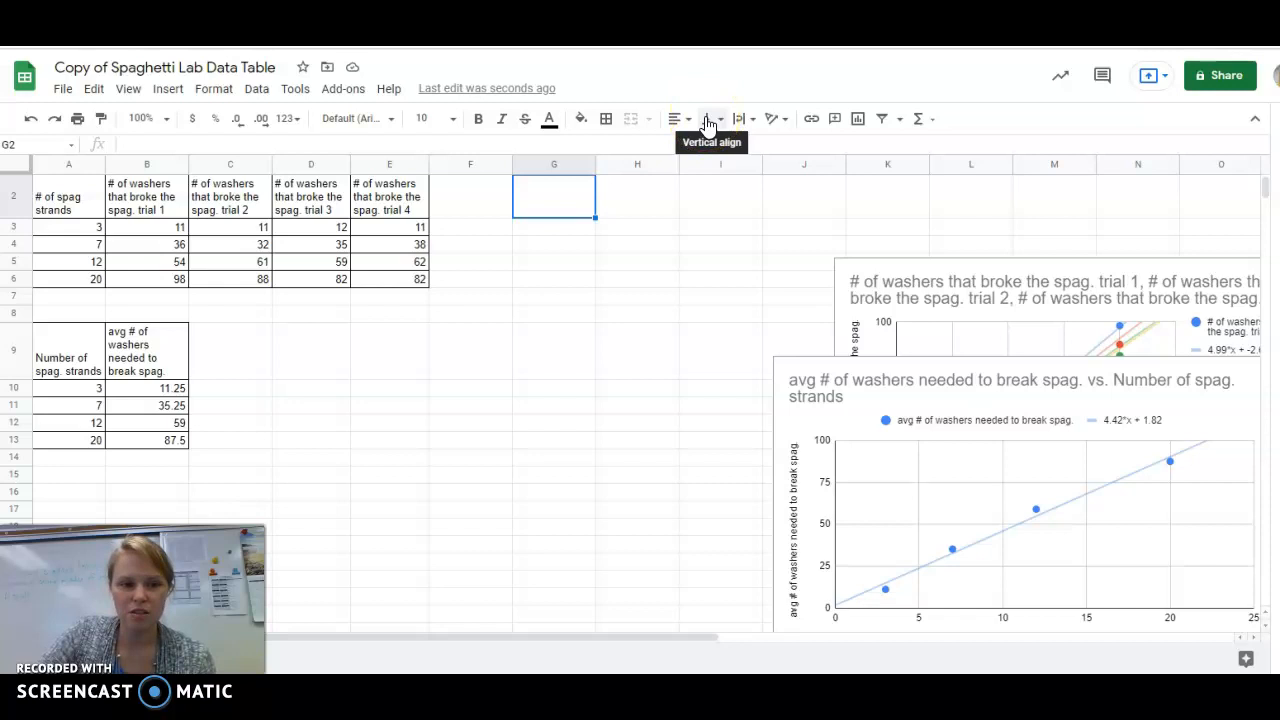
- Center the contents of the averages table A9:B13 horizontally and align them vertically to the middle
left_click_drag(58, 368, 170, 442)
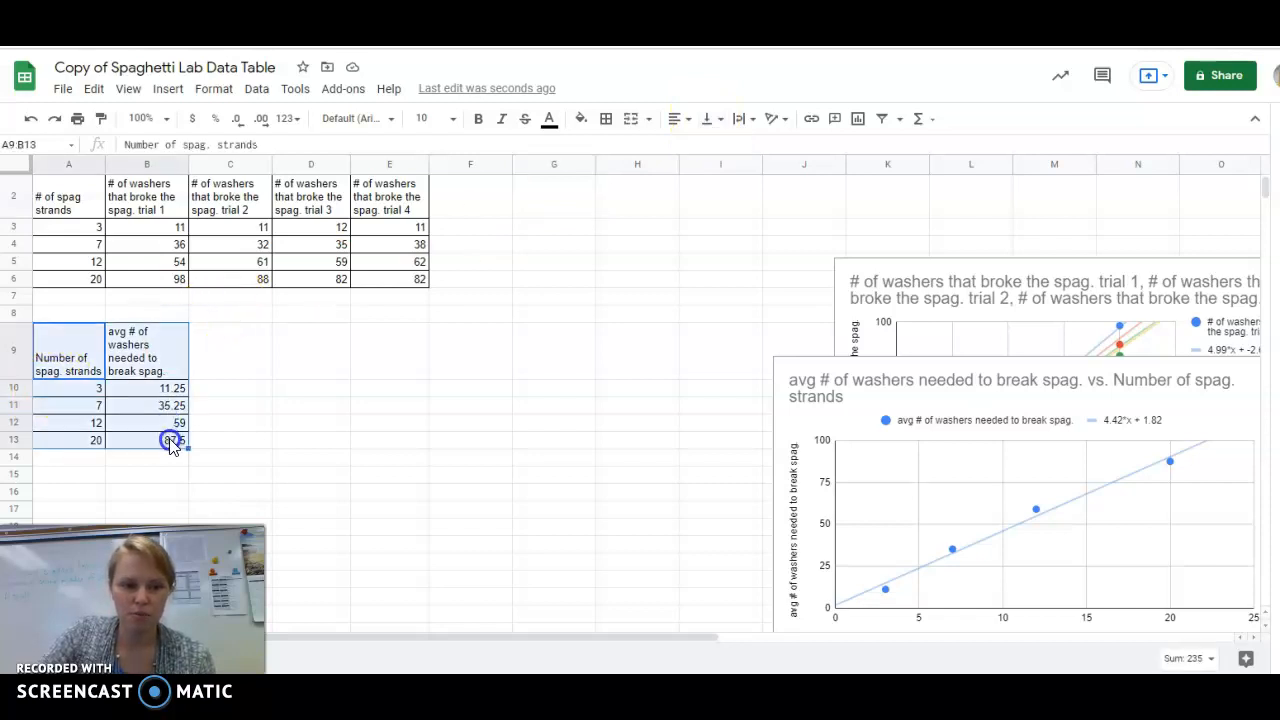
left_click(687, 120)
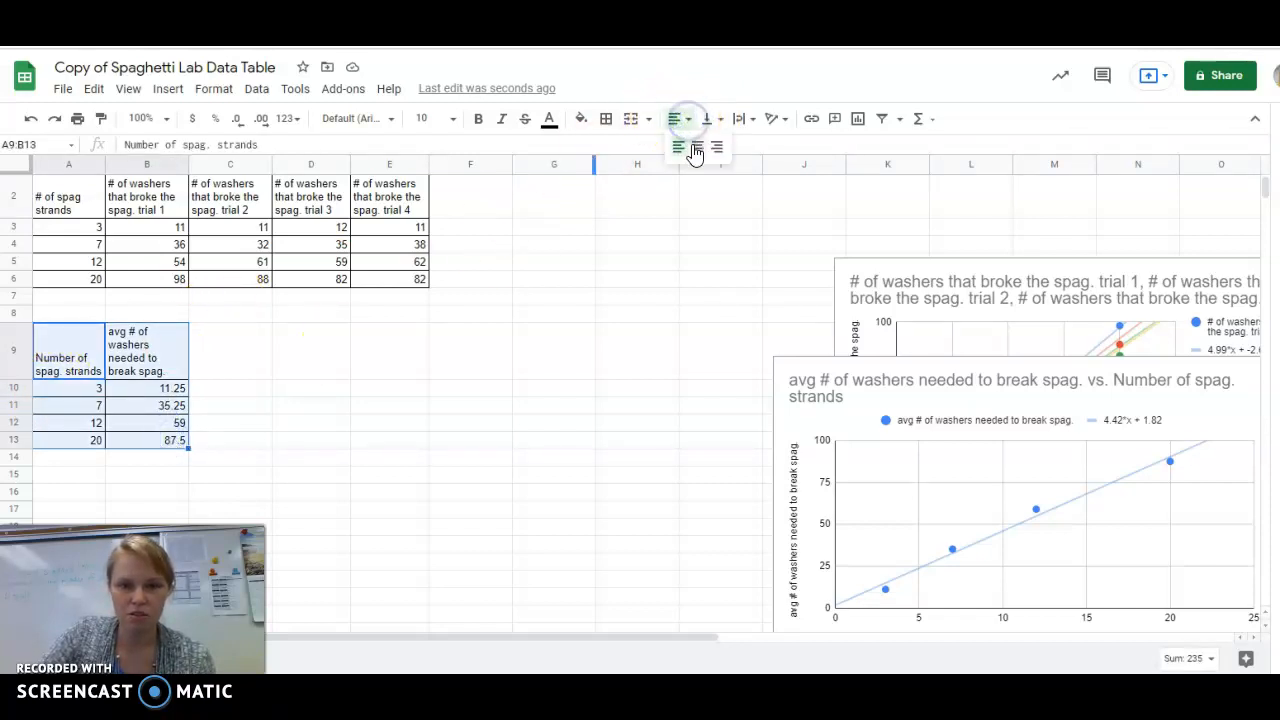
left_click(697, 148)
left_click(707, 120)
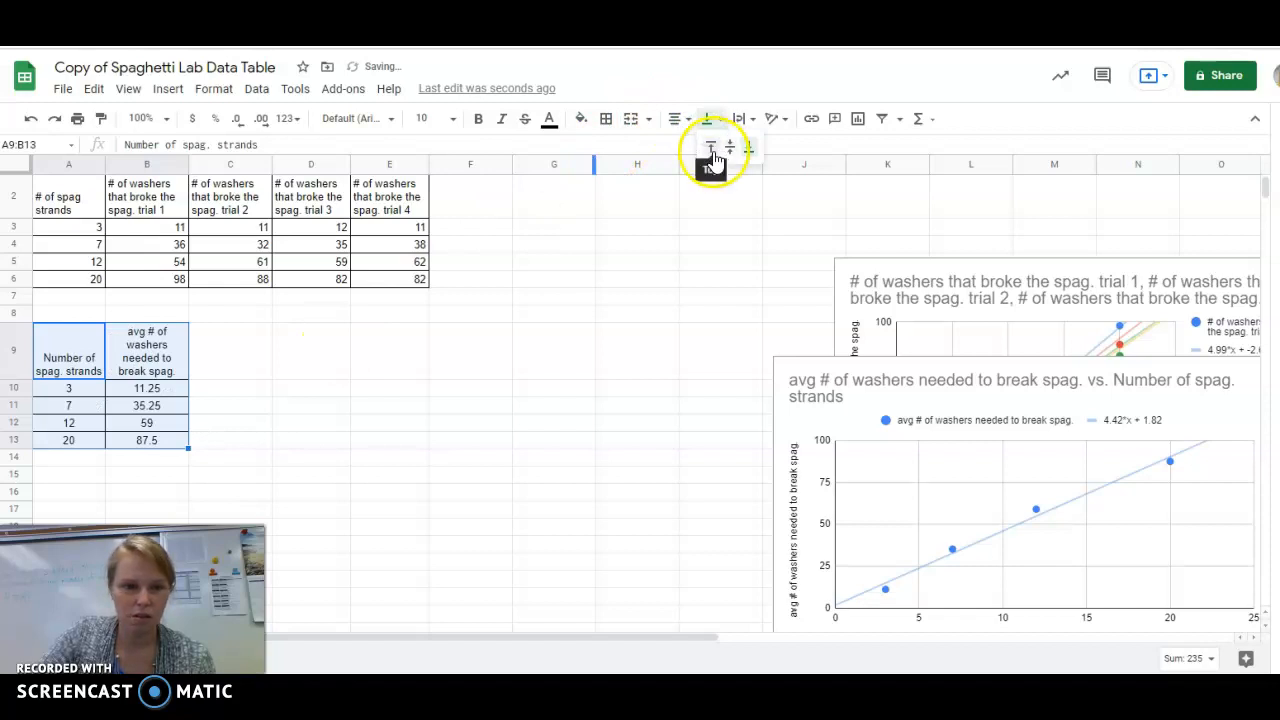
left_click(711, 148)
left_click(715, 125)
left_click(729, 150)
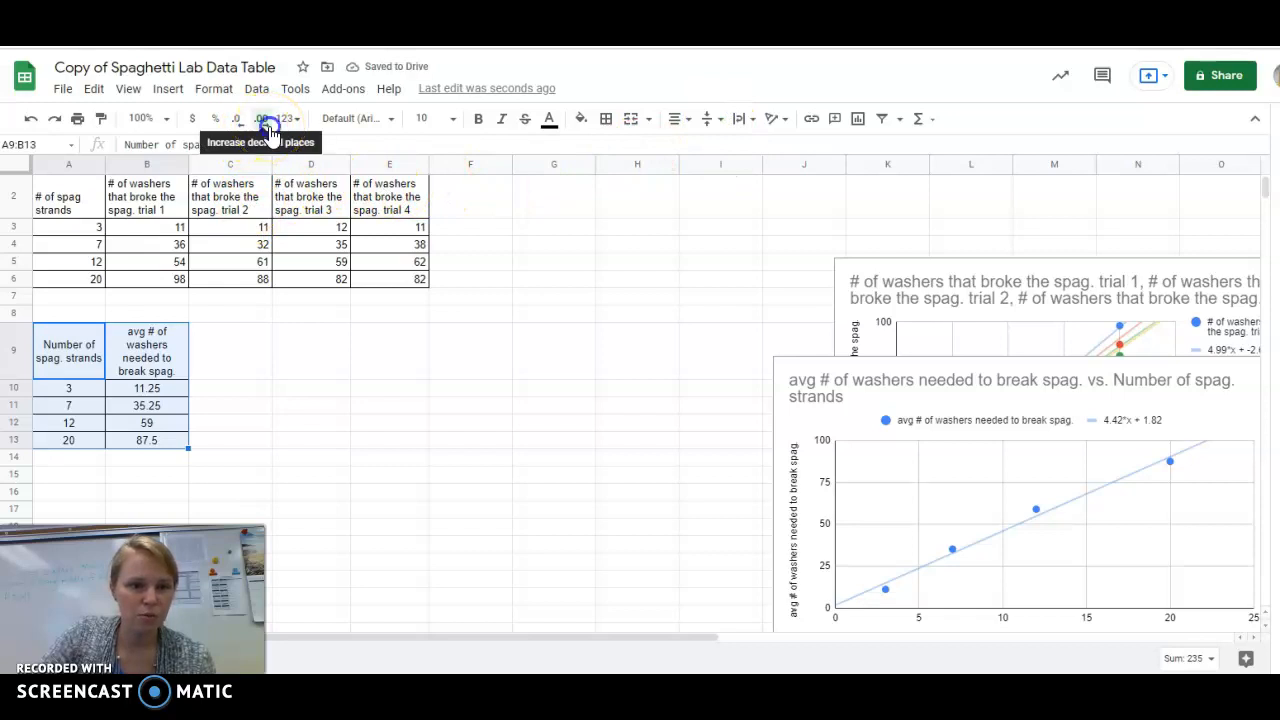
- Adjust the number format of the averages table A9:B13 to show no decimal places
left_click(268, 125)
left_click(239, 122)
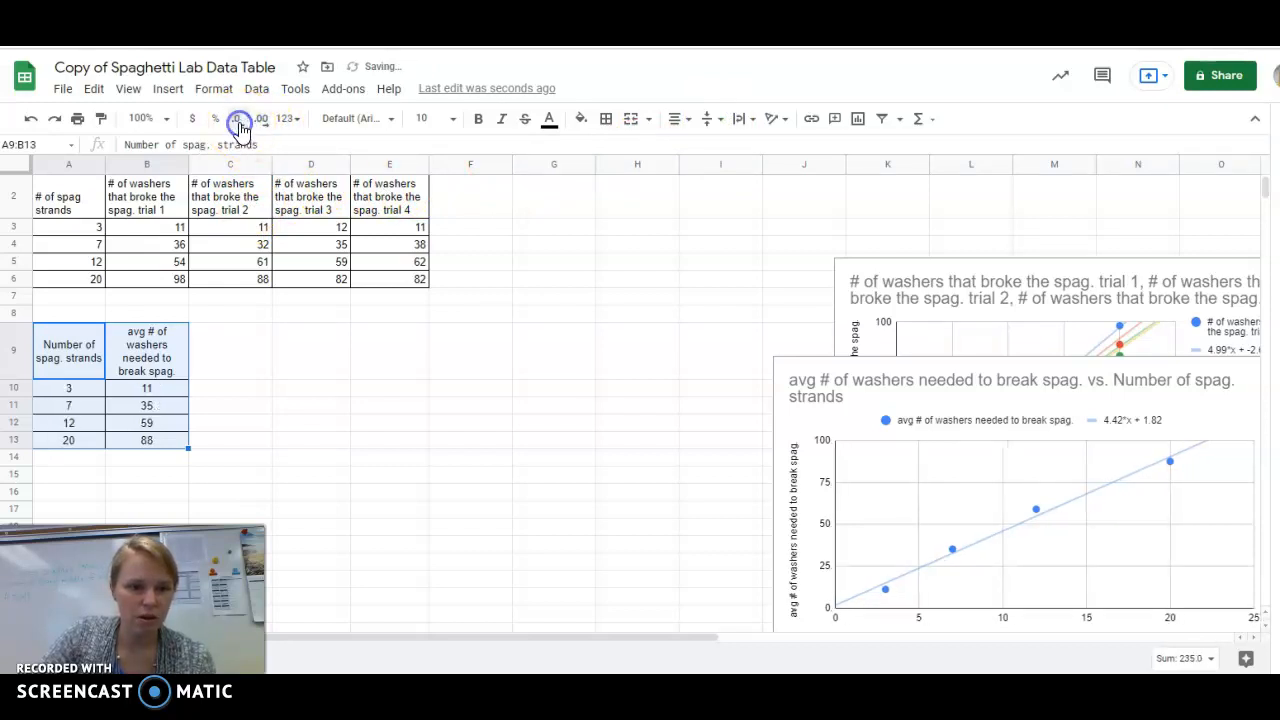
left_click(261, 122)
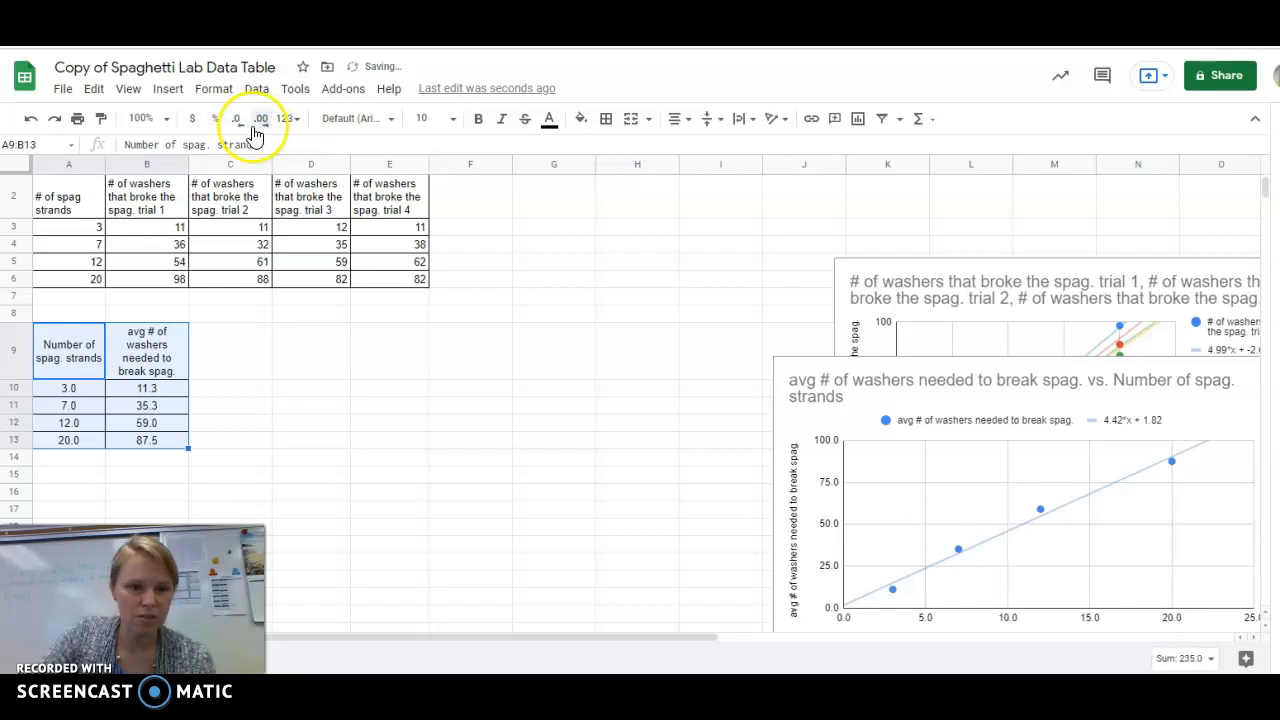
left_click(236, 128)
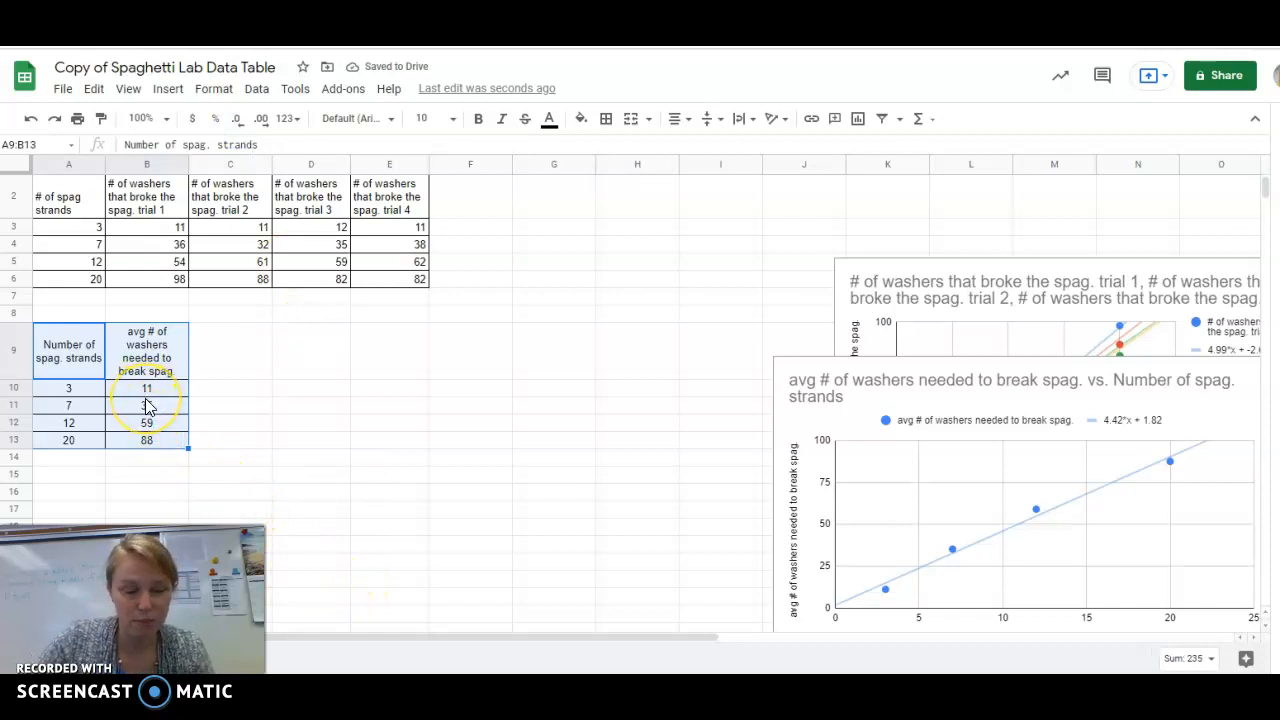
- Select the averages column with its header, cells B9:B13
left_click(135, 405)
left_click_drag(142, 378, 129, 437)
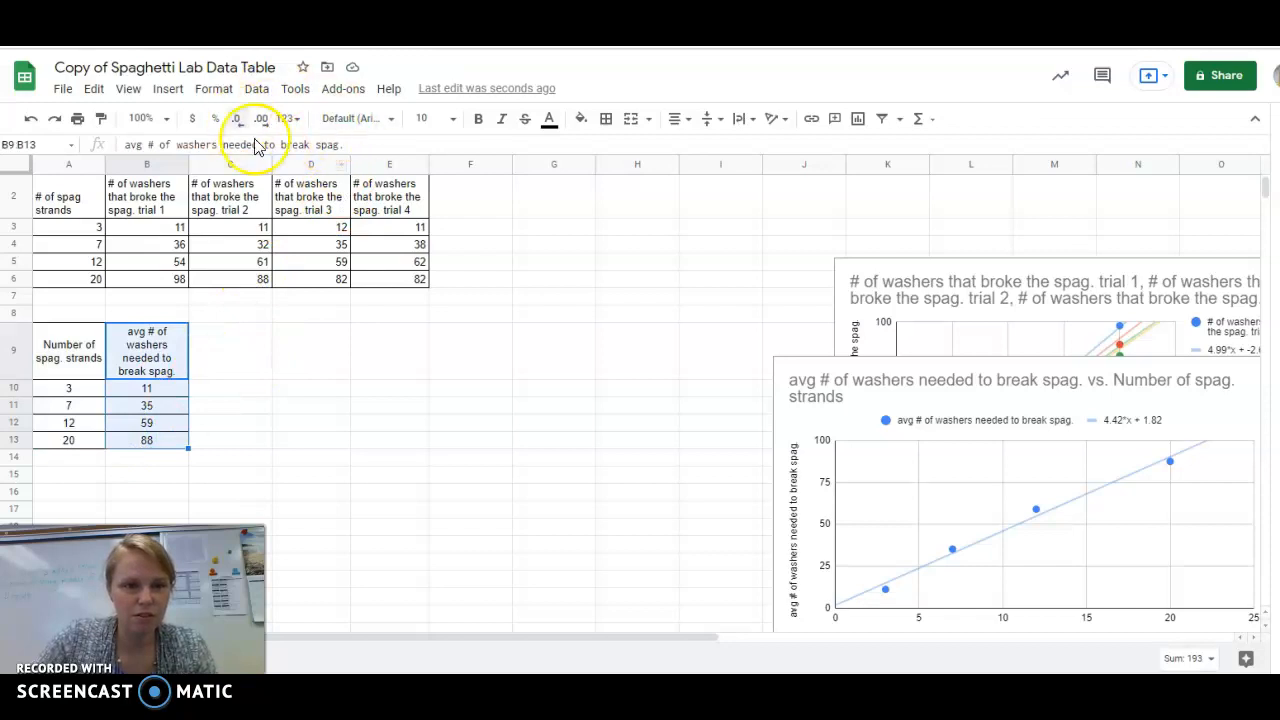